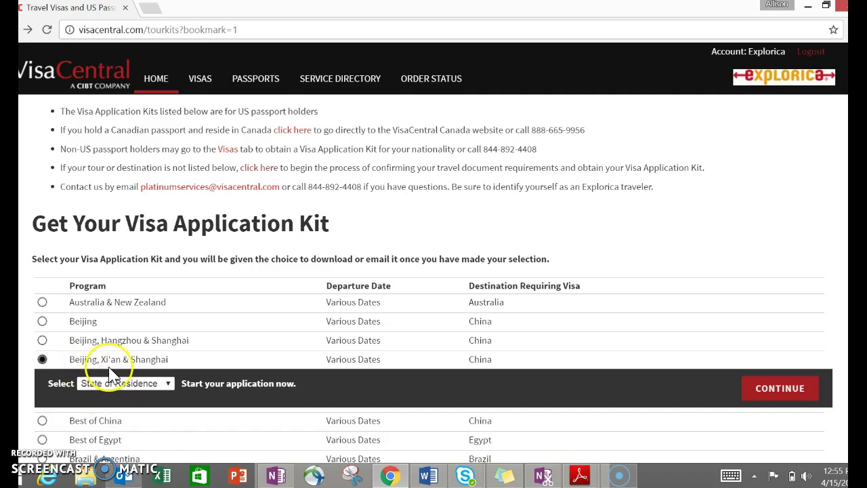
Step: Choose Texas as the state of residence for the Beijing, Xi'an & Shanghai program and continue to its visa requirements
click(168, 384)
drag(169, 227, 173, 340)
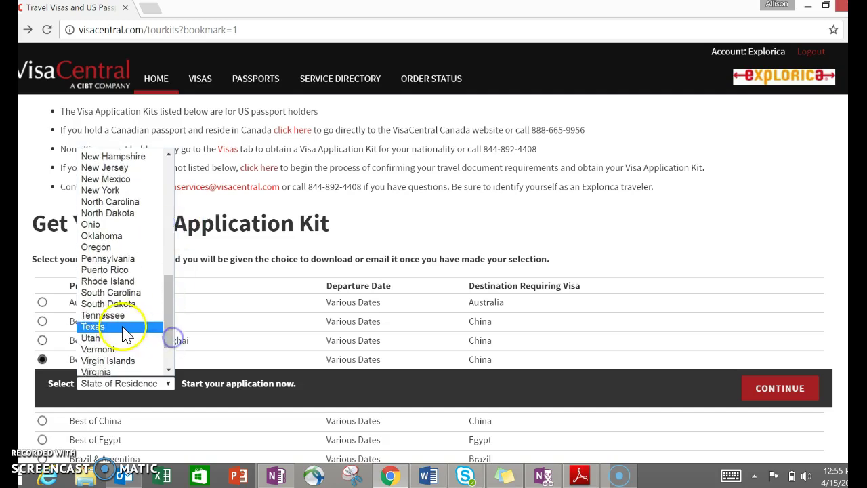
click(122, 326)
click(775, 391)
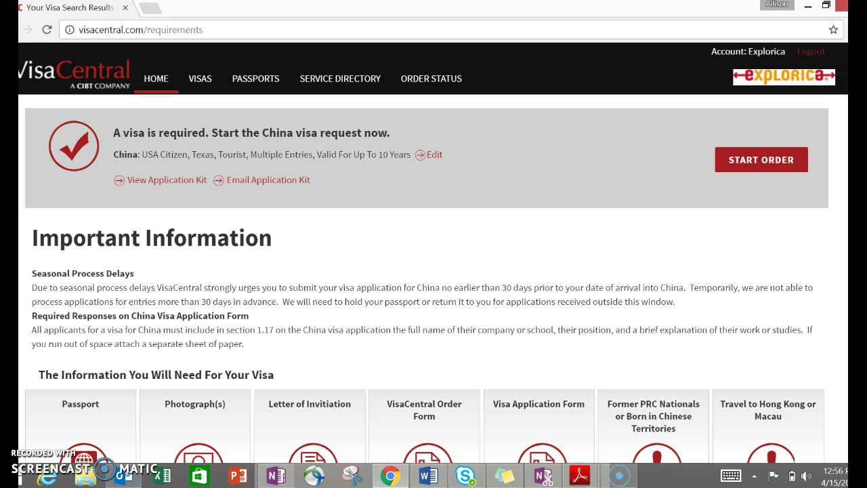
Step: Read the Photograph(s) requirement details in the list of information needed for the China visa, then close them
scroll(427, 279, down, 2)
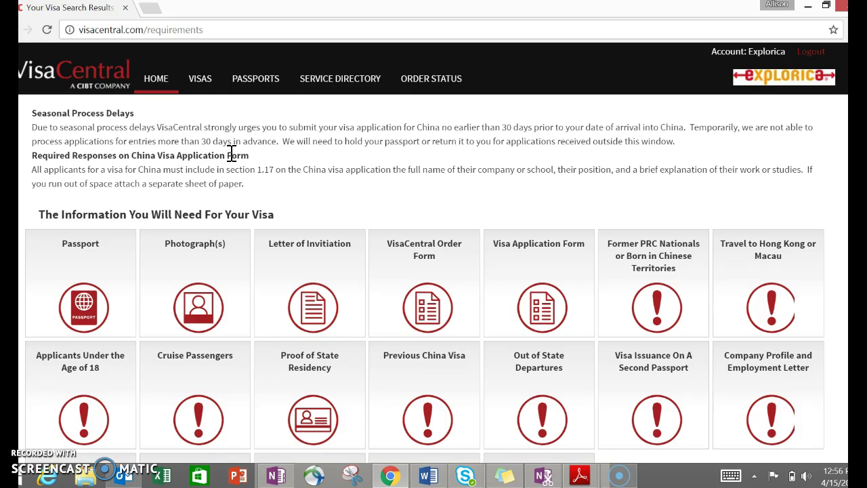
click(217, 247)
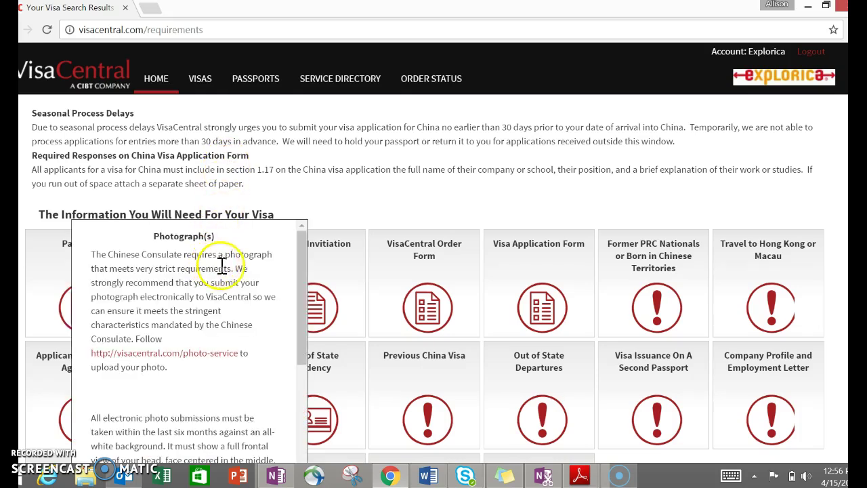
click(299, 286)
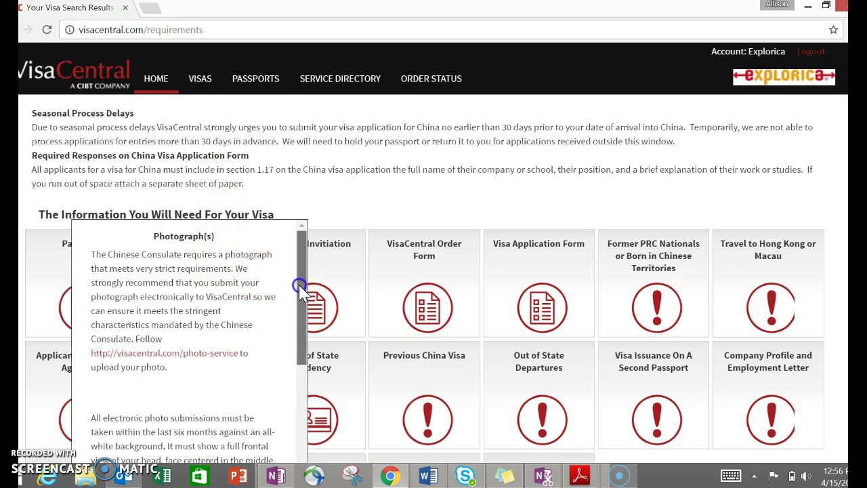
drag(299, 286, 301, 303)
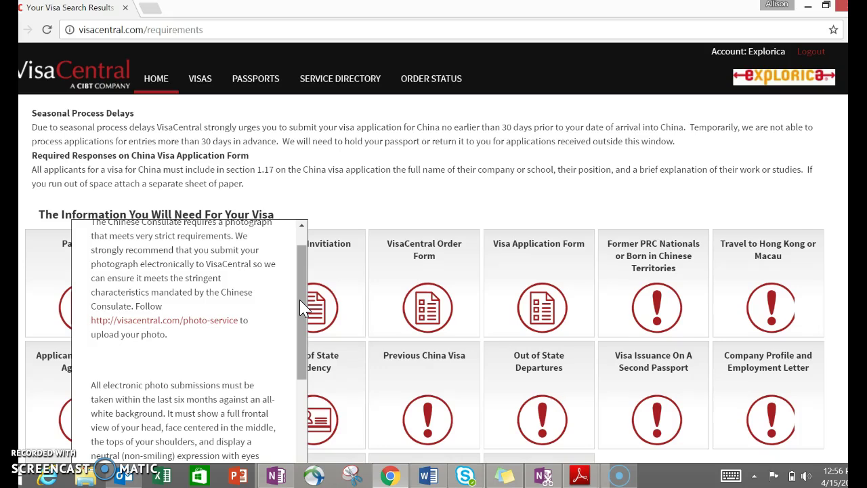
click(410, 213)
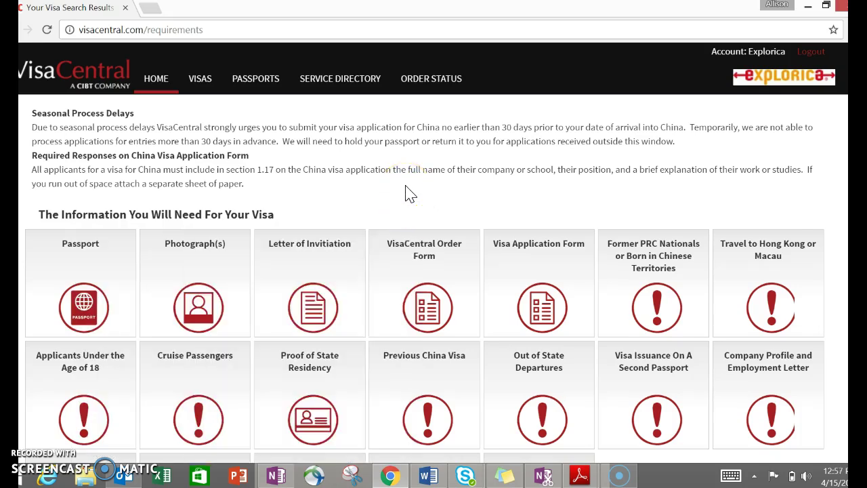
Step: Switch to Adobe Reader and review the Explorica visa letter's introduction and accommodation details
click(584, 470)
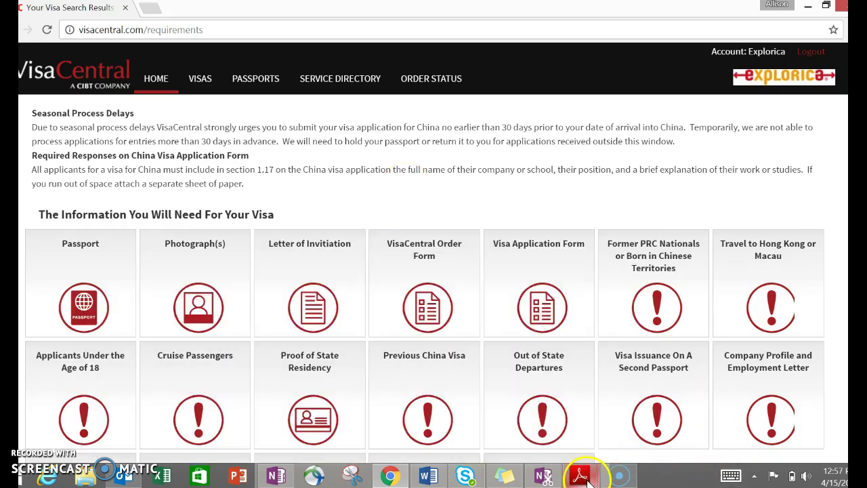
click(639, 399)
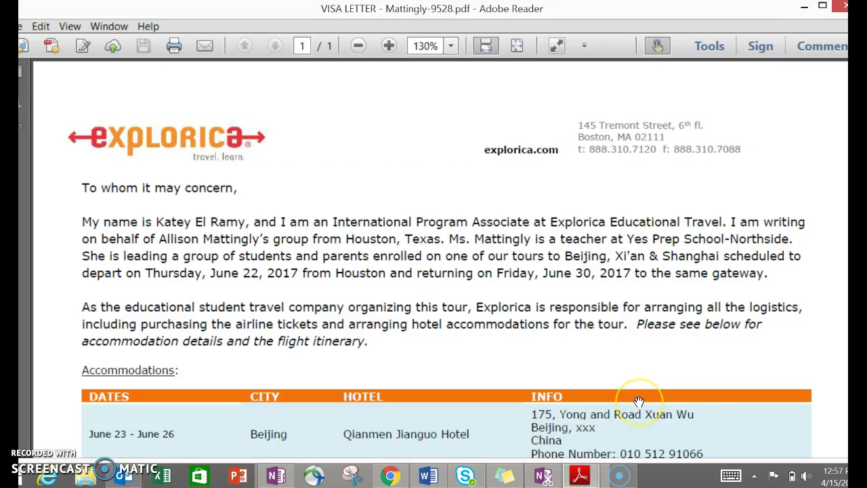
key(super+c)
click(677, 207)
click(447, 147)
drag(675, 215, 682, 154)
drag(673, 245, 688, 275)
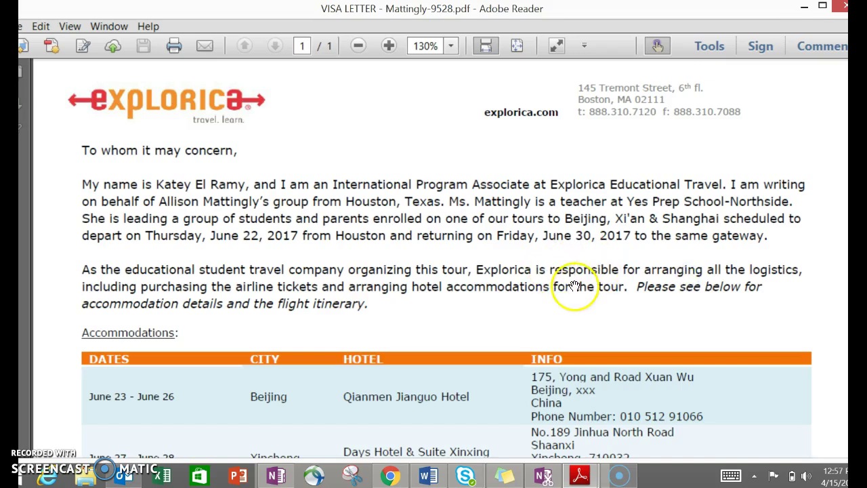
mouse_move(574, 287)
mouse_down()
mouse_move(574, 204)
mouse_move(573, 295)
mouse_move(583, 311)
mouse_move(579, 270)
mouse_move(580, 296)
mouse_up()
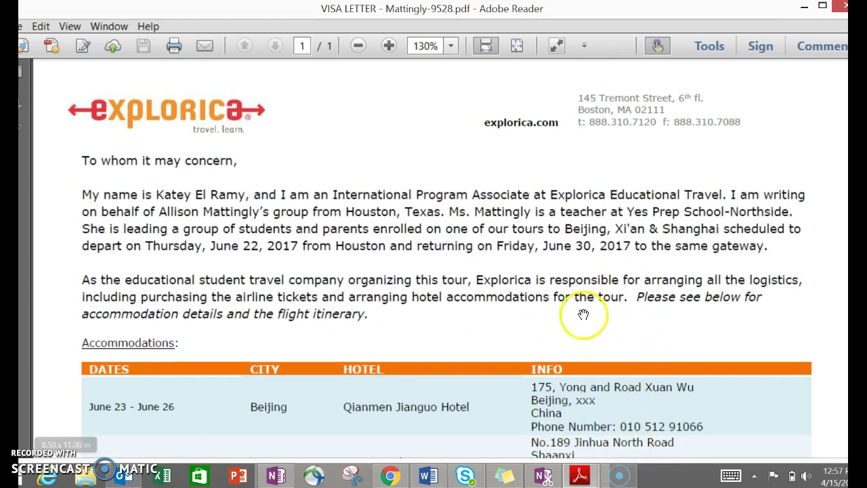
Step: Switch to Word and review the Parental Consent Form for International Travel from its heading to the notary section
click(389, 476)
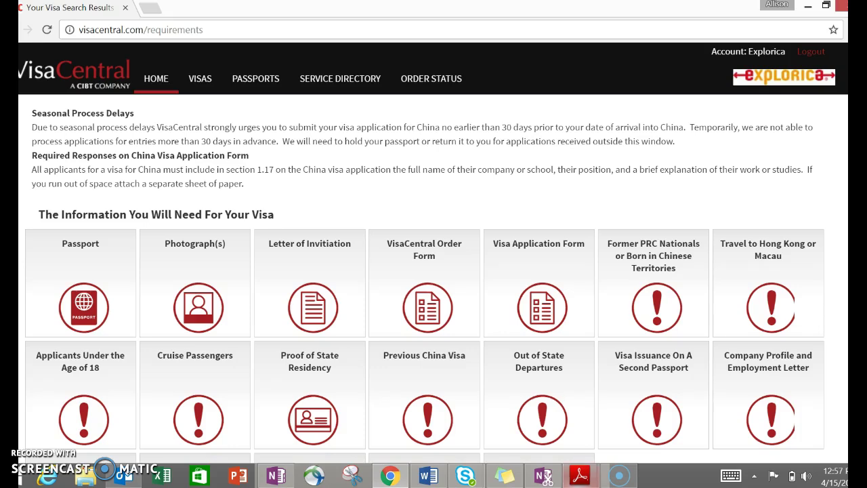
click(432, 480)
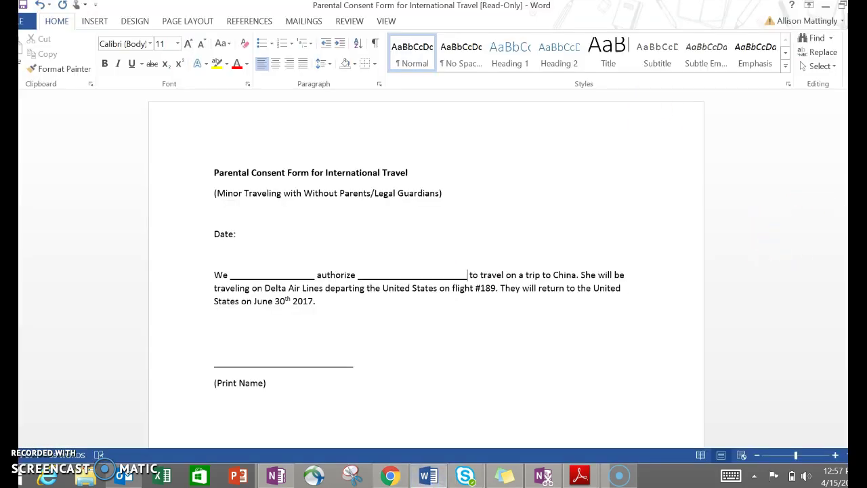
scroll(426, 271, down, 2)
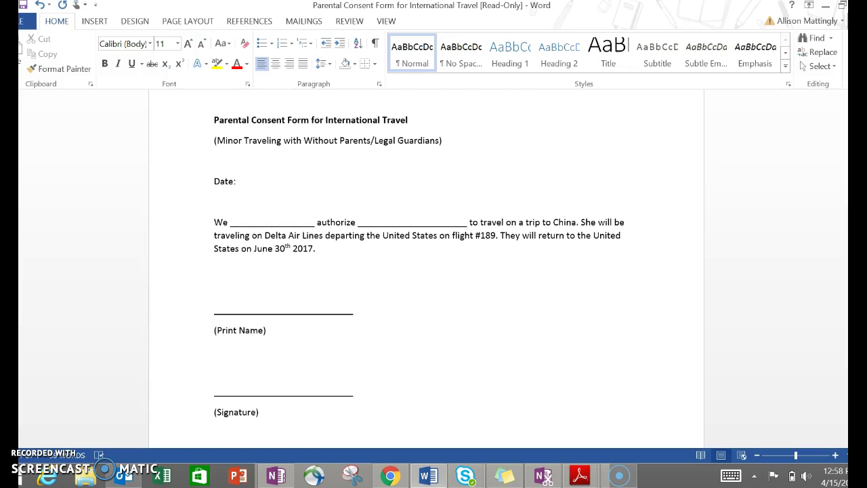
scroll(419, 262, down, 2)
scroll(426, 271, down, 4)
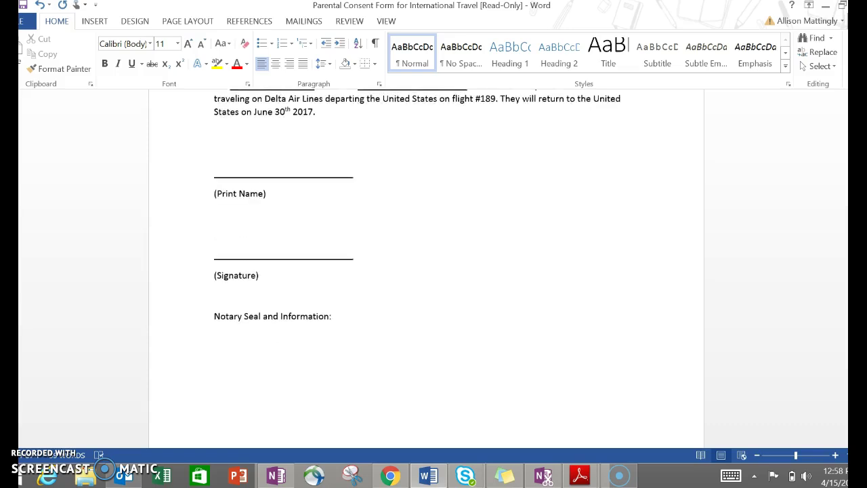
scroll(425, 269, up, 1)
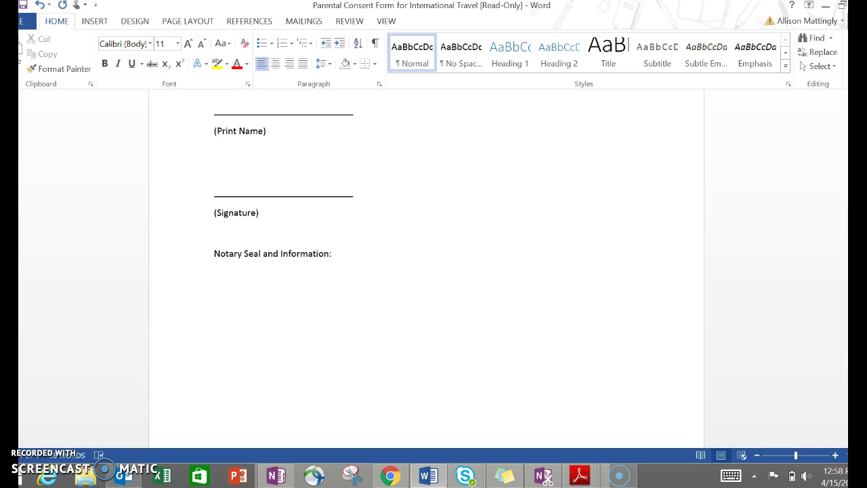
scroll(420, 271, up, 5)
scroll(420, 271, up, 1)
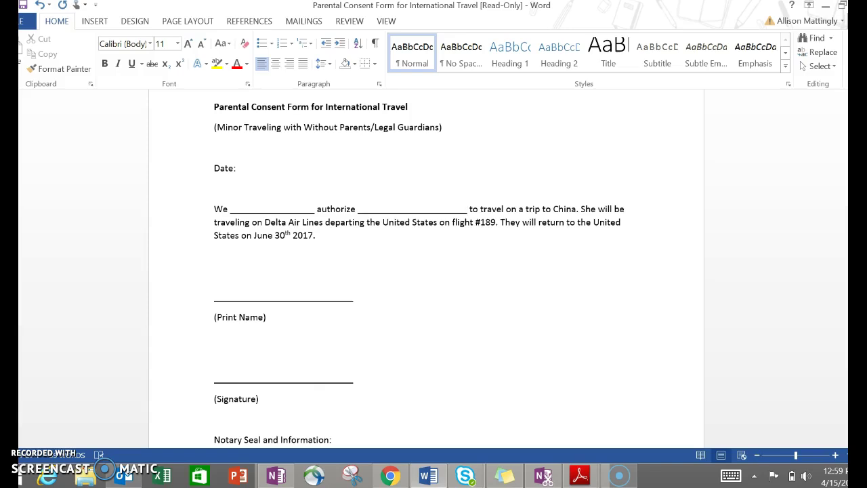
scroll(420, 267, down, 1)
scroll(419, 267, down, 2)
scroll(419, 267, up, 2)
scroll(419, 267, up, 1)
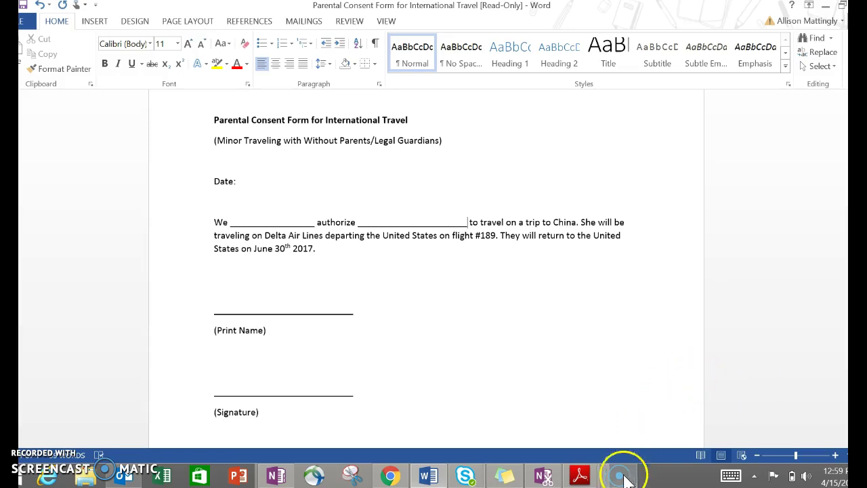
Step: Return to the VisaCentral requirements page in Chrome and examine the remaining requirement categories, including Proof of State Residency
click(391, 476)
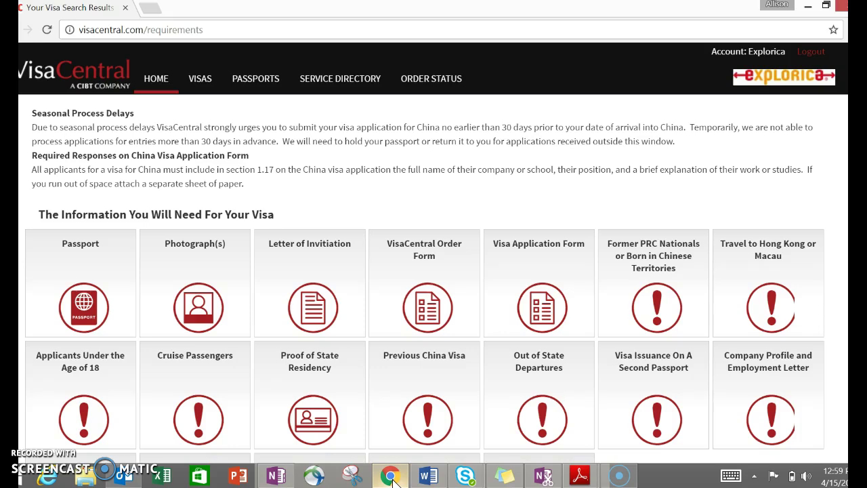
click(339, 426)
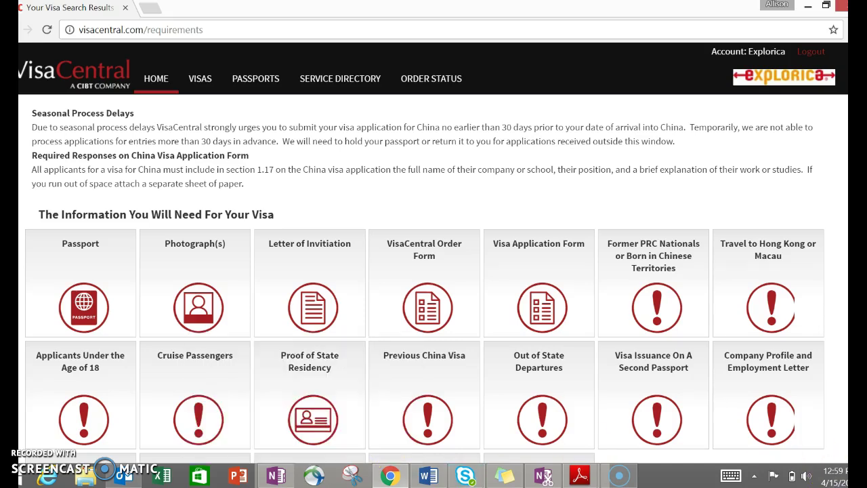
scroll(424, 285, down, 2)
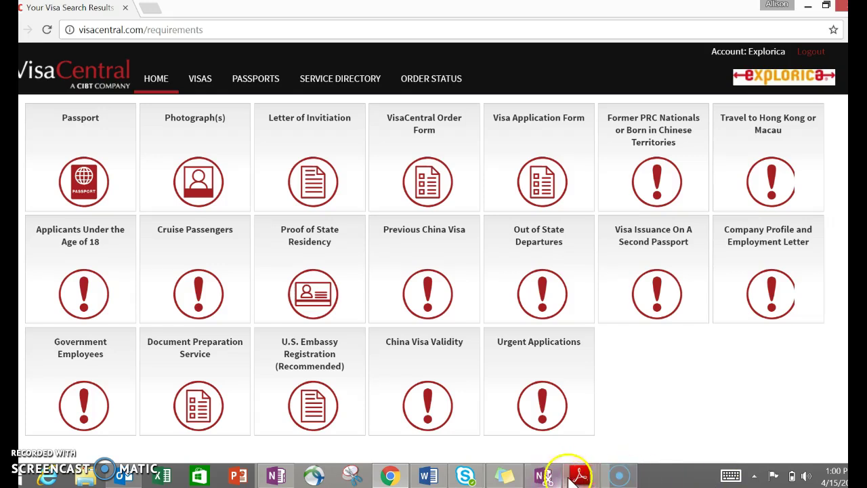
Step: Switch to VisaCentral Application Kit (002).pdf in Adobe Reader and read through page 1, from the visa summary to the concierge service
mouse_move(575, 478)
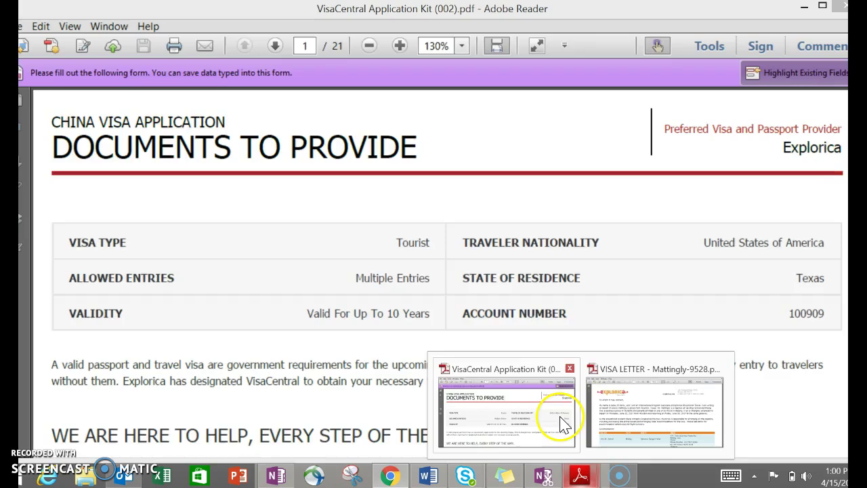
click(561, 417)
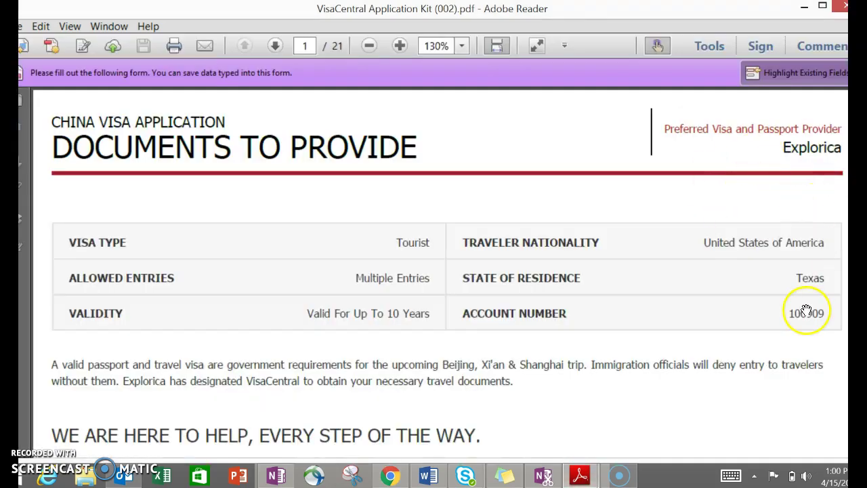
click(788, 370)
drag(788, 369, 784, 216)
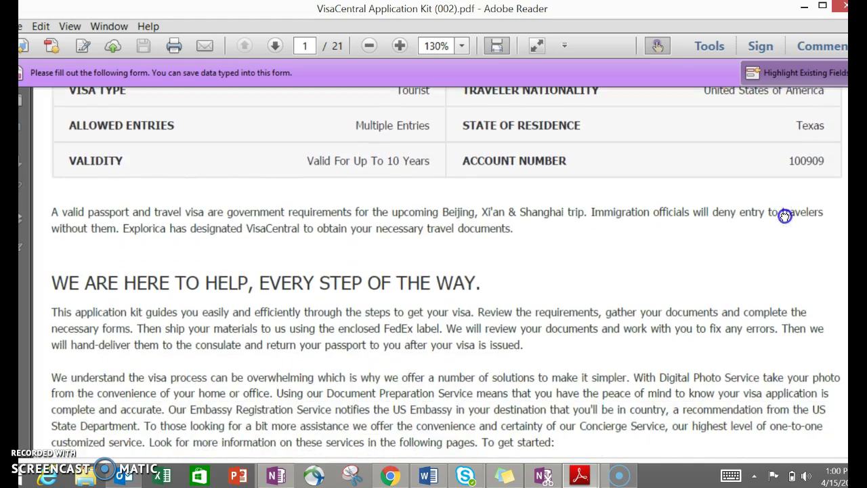
drag(722, 362, 722, 255)
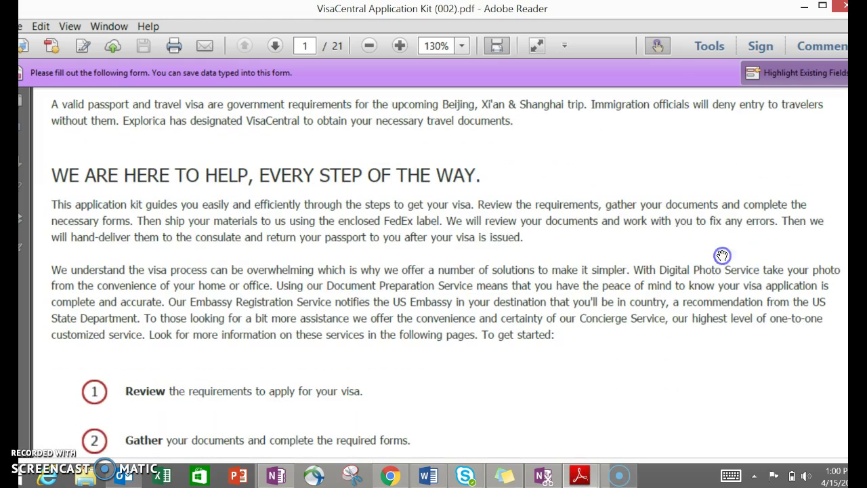
drag(690, 378, 694, 249)
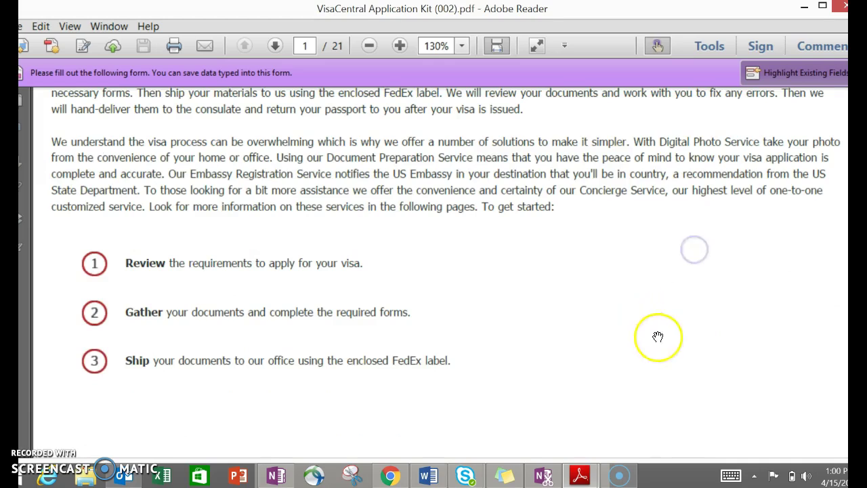
drag(658, 336, 633, 161)
drag(616, 354, 612, 236)
drag(748, 357, 722, 194)
drag(726, 370, 727, 372)
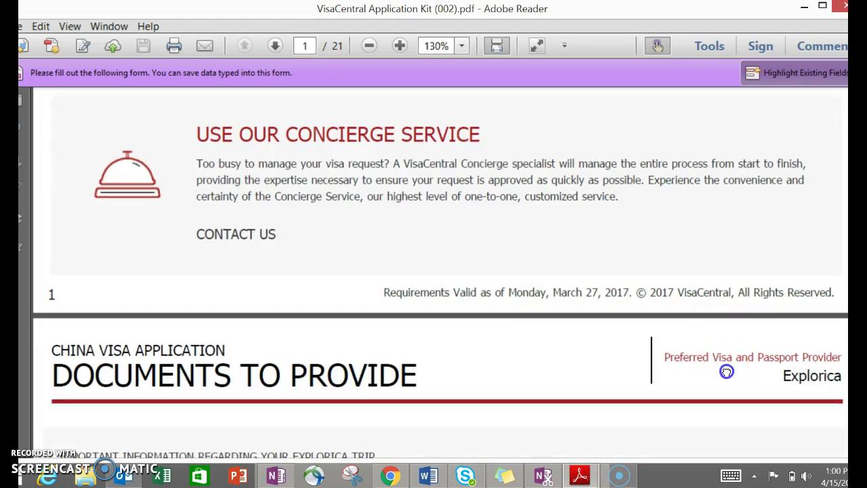
Step: Read the important information about the Explorica trip on page 2 of the application kit
drag(726, 371, 708, 100)
drag(697, 324, 675, 137)
drag(670, 435, 670, 436)
drag(644, 363, 637, 269)
Step: Review pages 3 to 5 of the application kit, covering the document checklist, letter of invitation, proof of state residency and employment letter
click(275, 46)
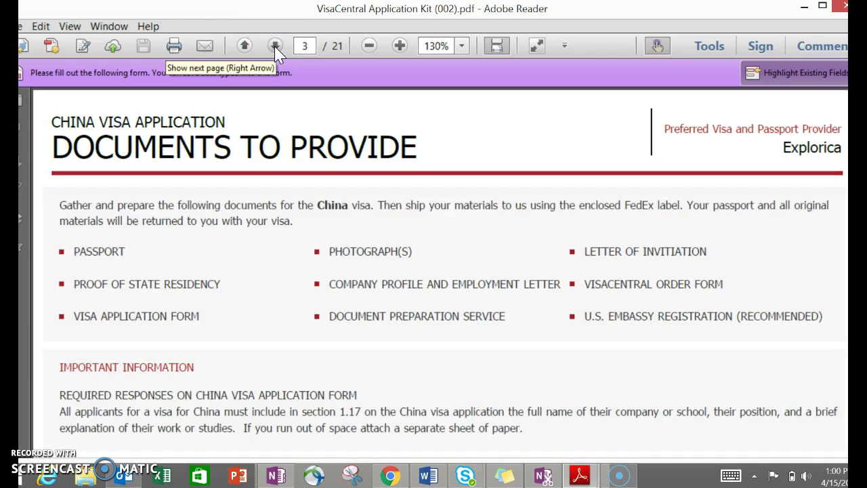
click(274, 45)
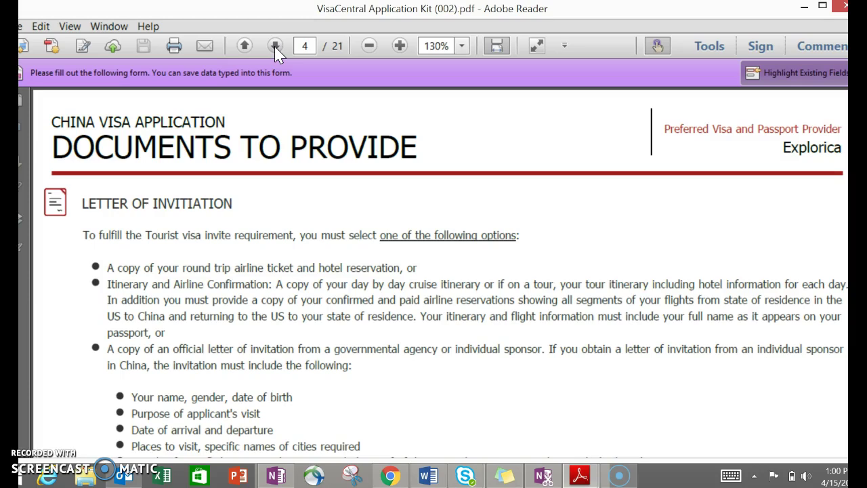
click(275, 46)
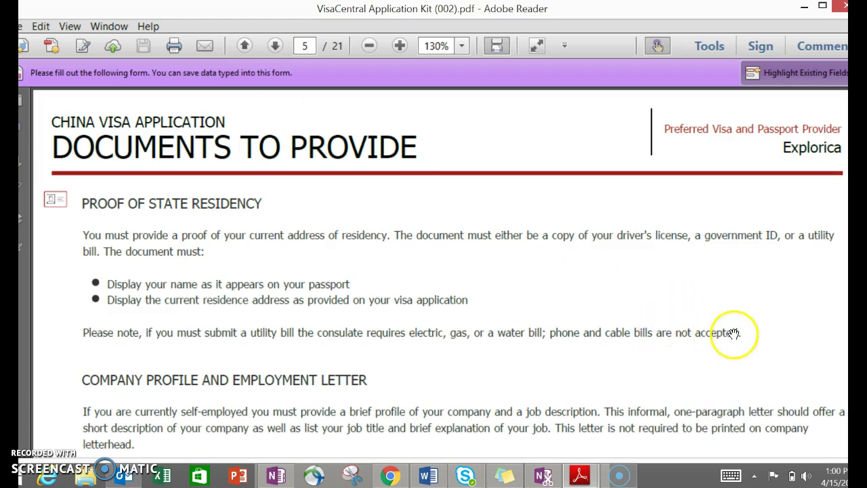
drag(748, 345, 753, 174)
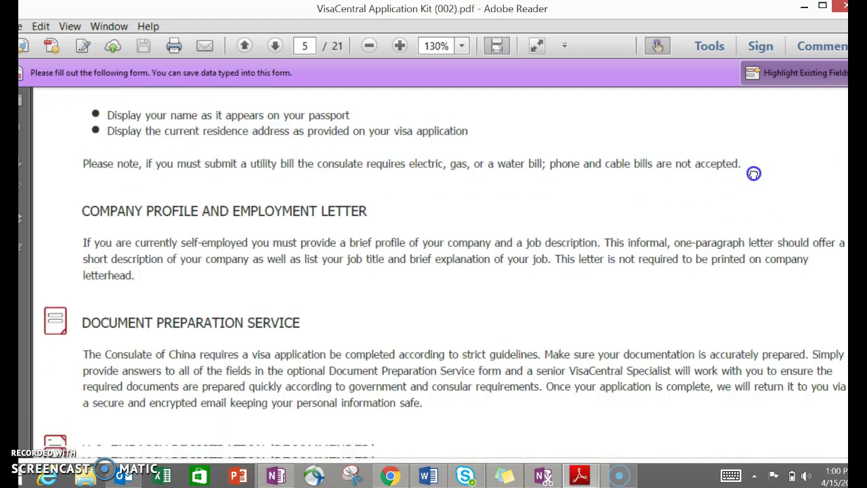
Step: Read page 6 of the application kit, from the requirements for applicants under 18 to China visa validity
click(278, 47)
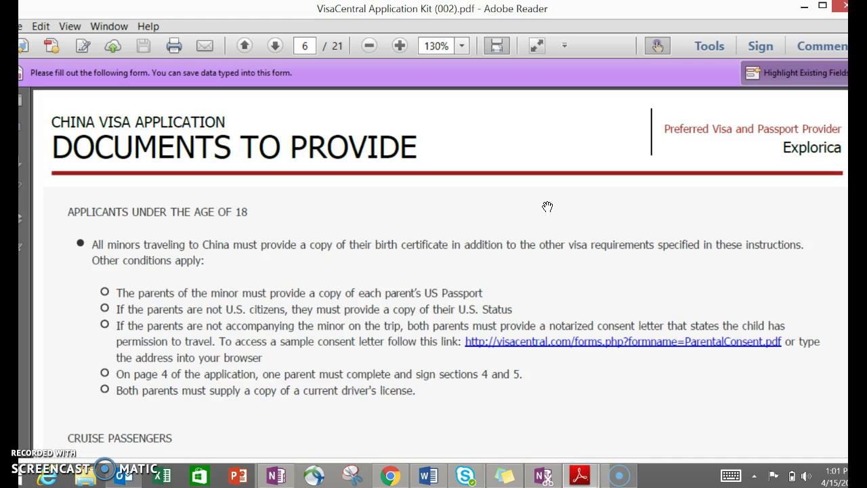
drag(714, 260, 714, 248)
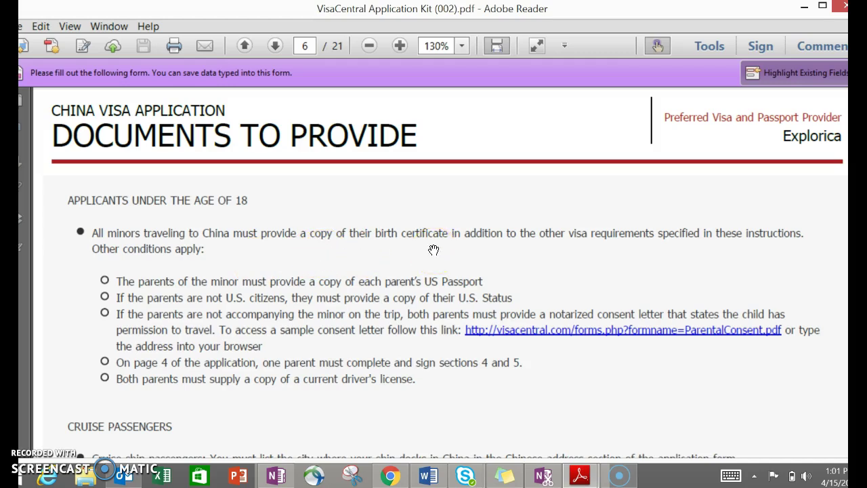
drag(481, 393, 498, 214)
drag(511, 395, 504, 151)
drag(505, 342, 506, 343)
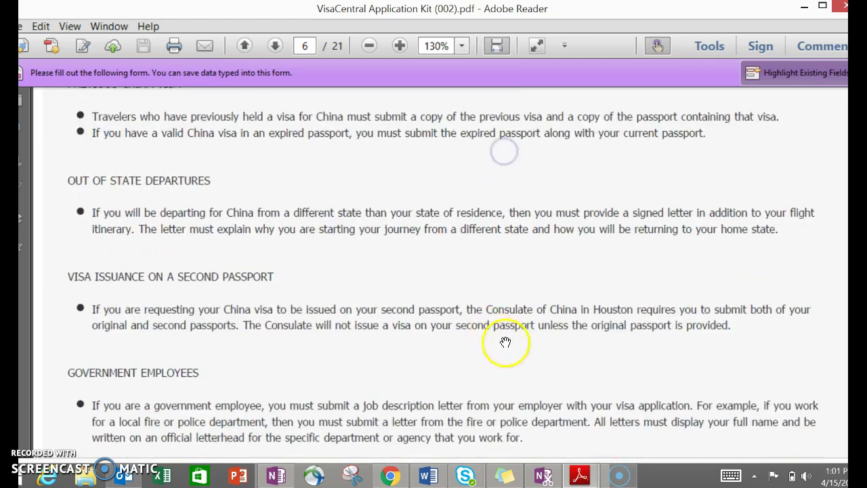
drag(490, 373, 490, 210)
drag(467, 373, 463, 248)
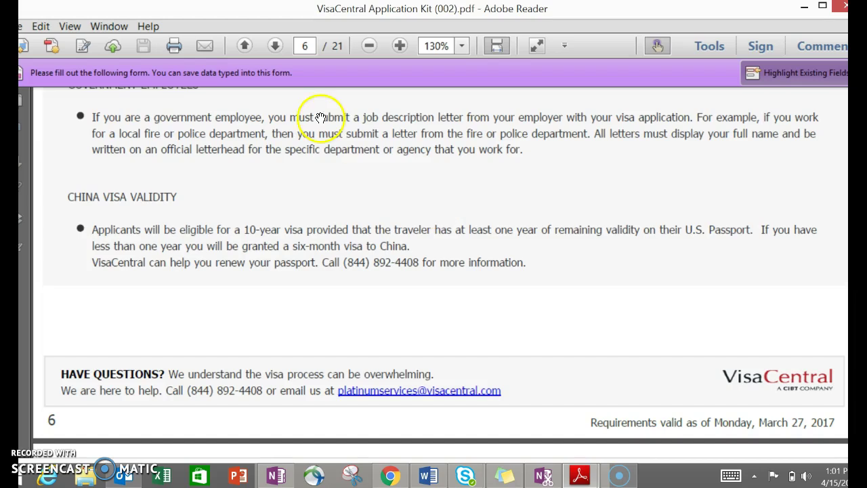
Step: Read page 7 on urgent applications and the Digital Photo Service guidelines on page 8 of the application kit
click(276, 45)
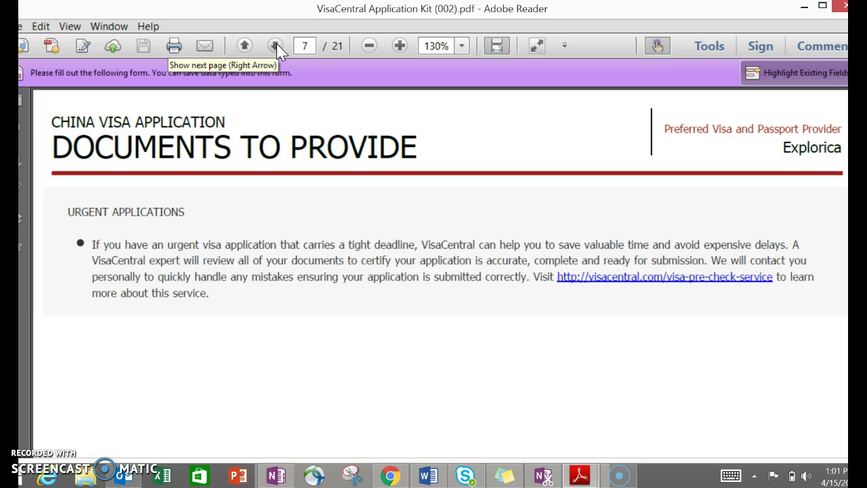
click(276, 45)
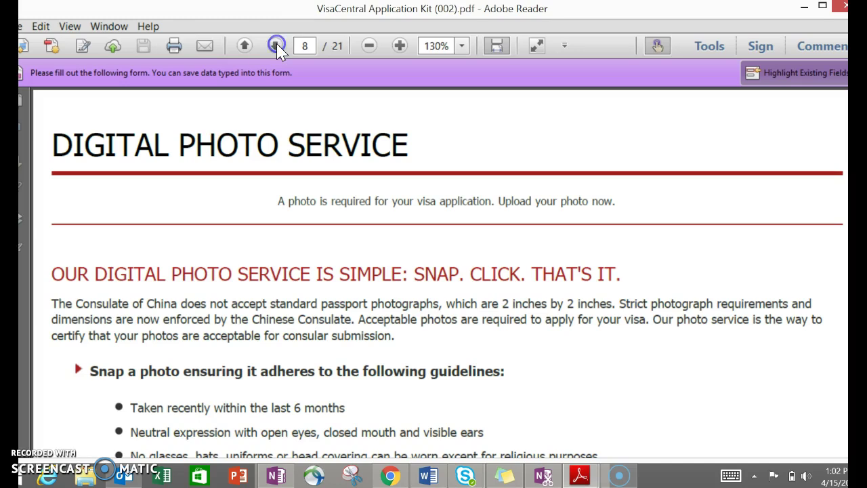
scroll(735, 328, down, 3)
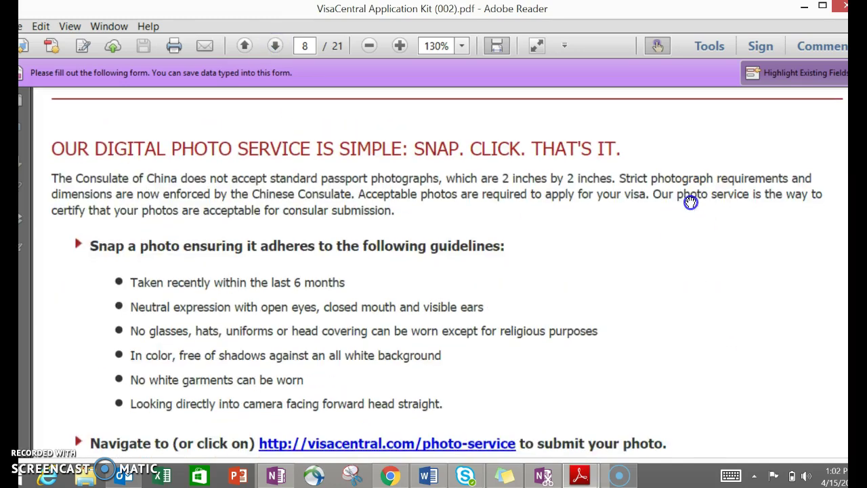
drag(714, 300, 717, 247)
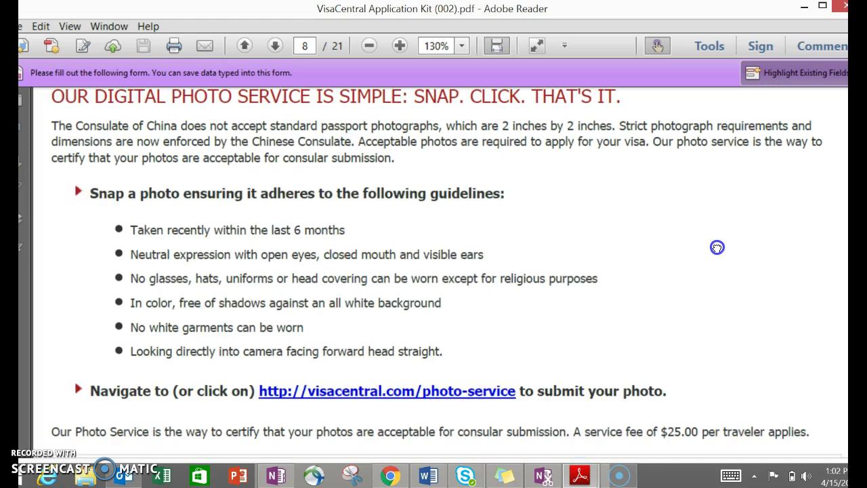
drag(718, 247, 732, 159)
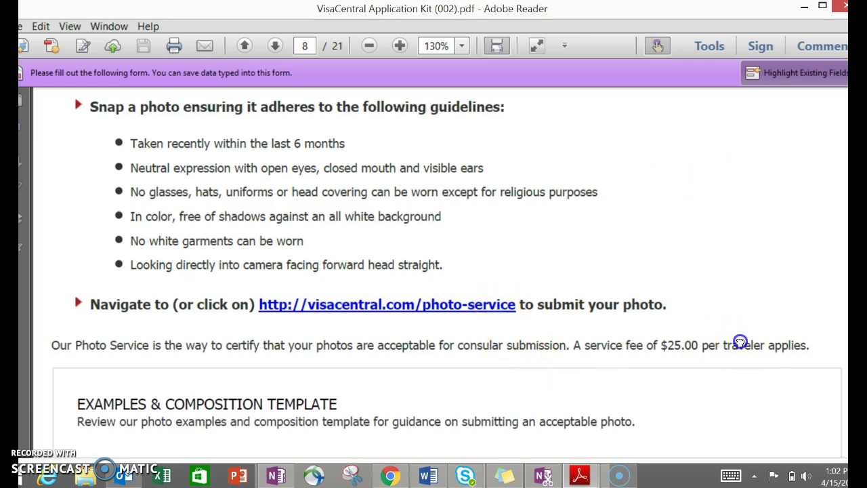
drag(741, 343, 736, 201)
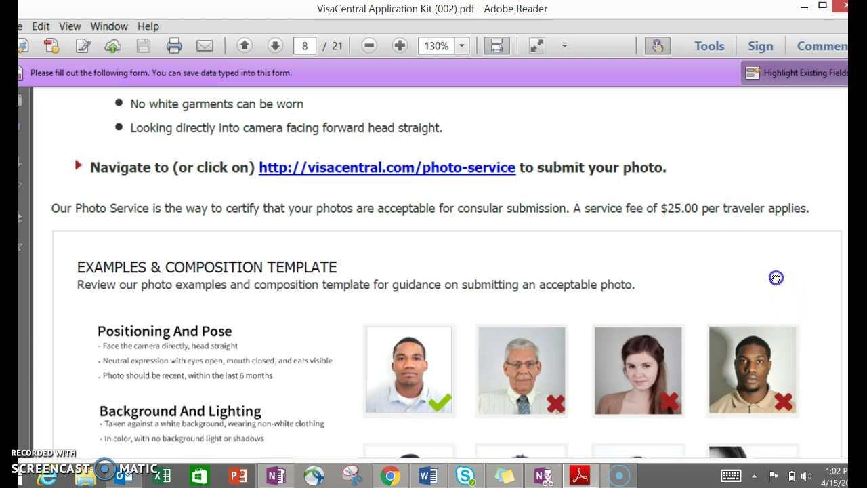
Step: Examine the Examples & Composition Template on page 8, covering pose, background, head coverings, file requirements and the sample photos
drag(779, 299, 761, 199)
drag(828, 330, 826, 253)
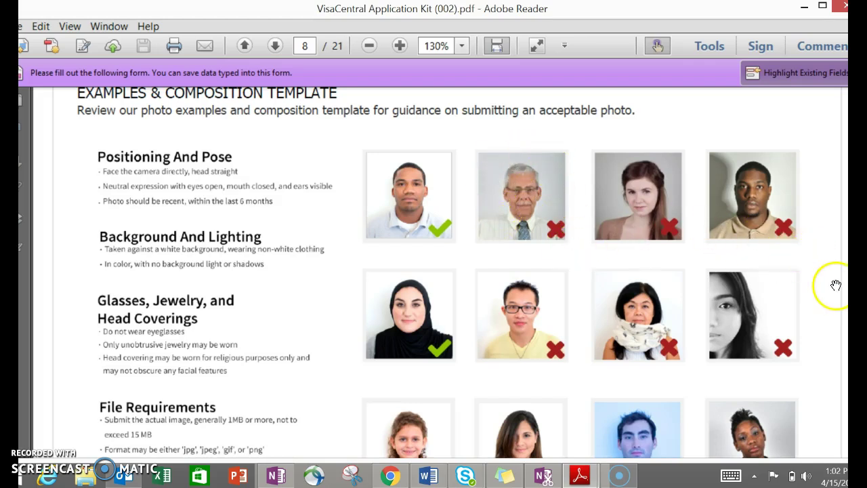
drag(833, 286, 837, 269)
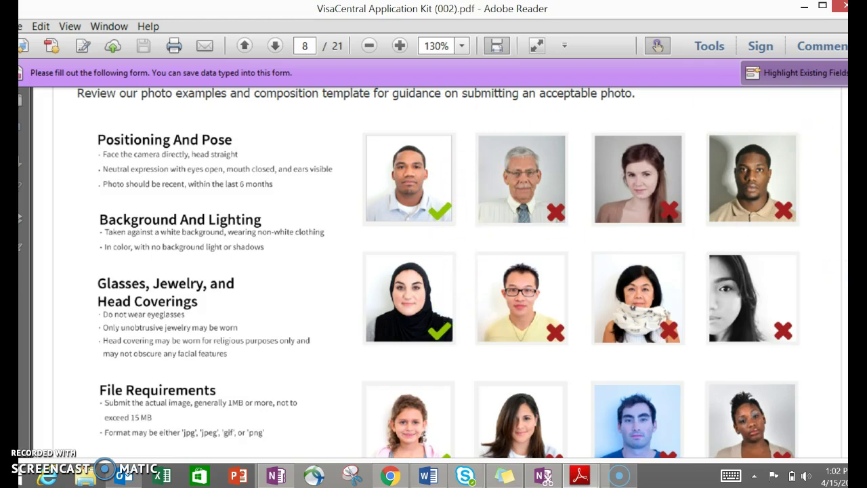
click(819, 220)
drag(819, 220, 825, 246)
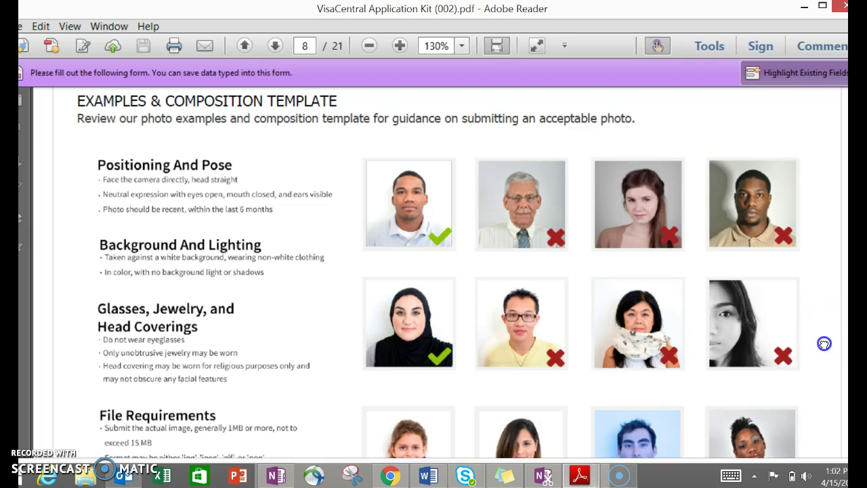
drag(824, 345, 808, 237)
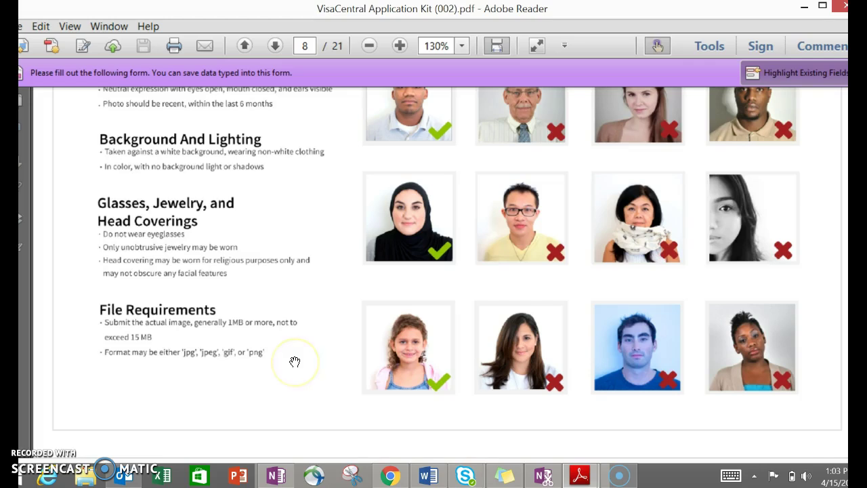
drag(319, 251, 320, 276)
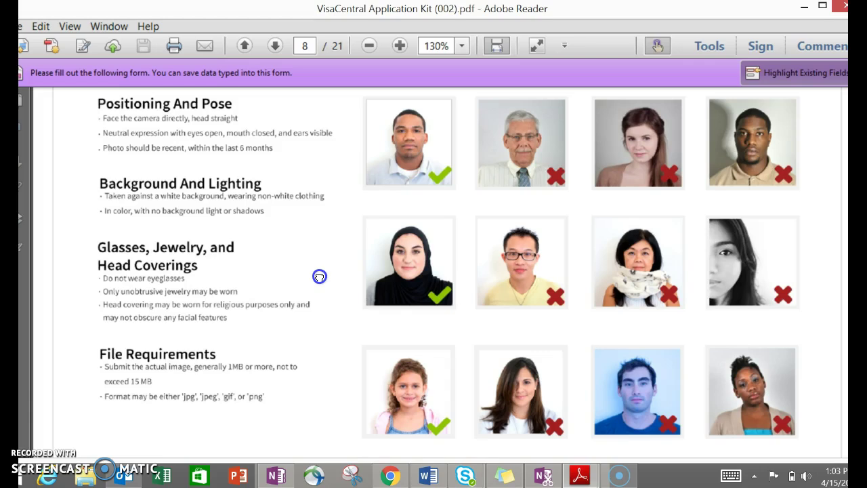
drag(319, 276, 319, 276)
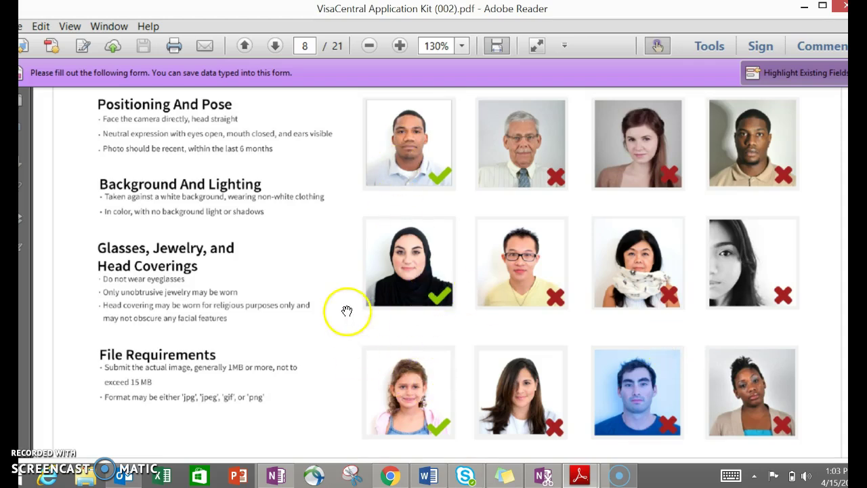
drag(348, 397, 350, 288)
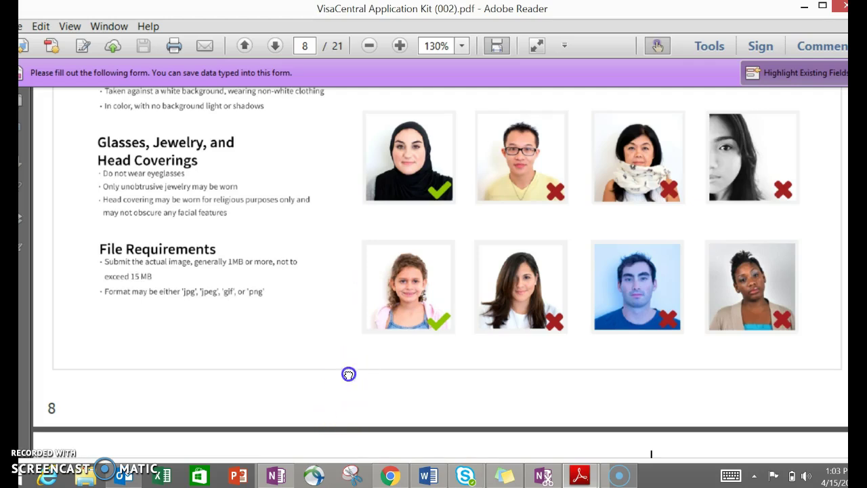
Step: Read the Document Checklist on page 9, from the mailing address to the items to include for the China visa
drag(346, 373, 345, 198)
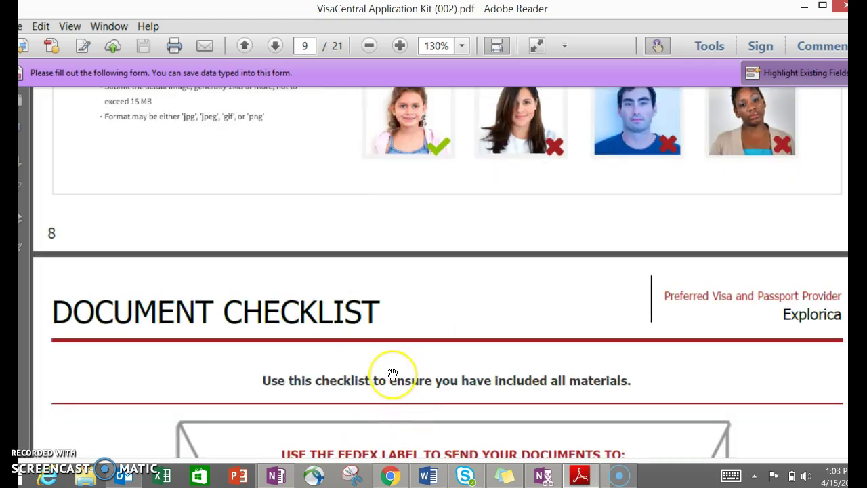
drag(392, 375, 399, 251)
drag(697, 400, 698, 232)
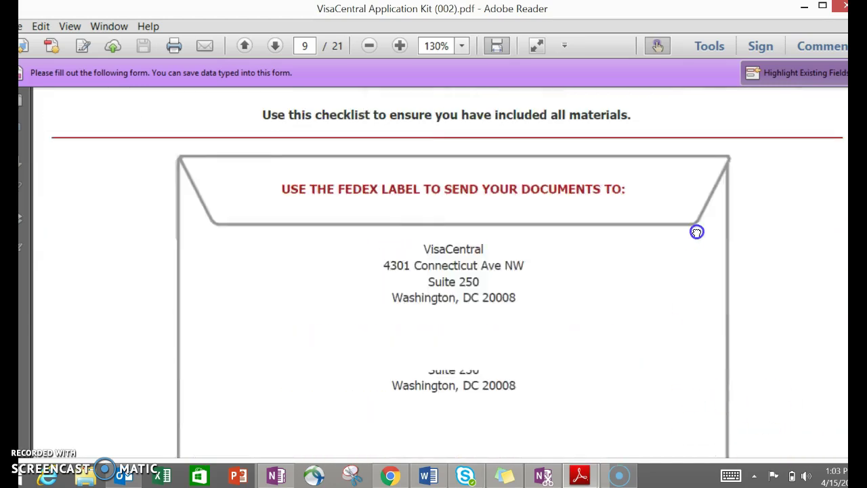
drag(705, 335, 704, 207)
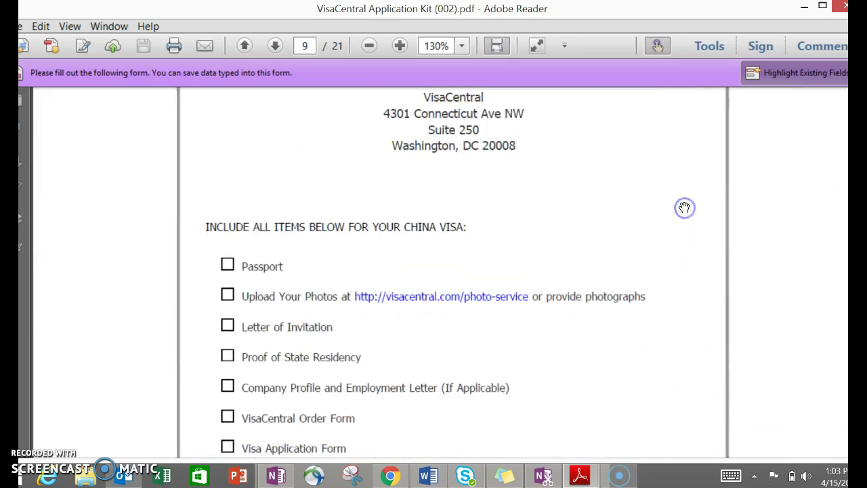
drag(700, 372, 688, 308)
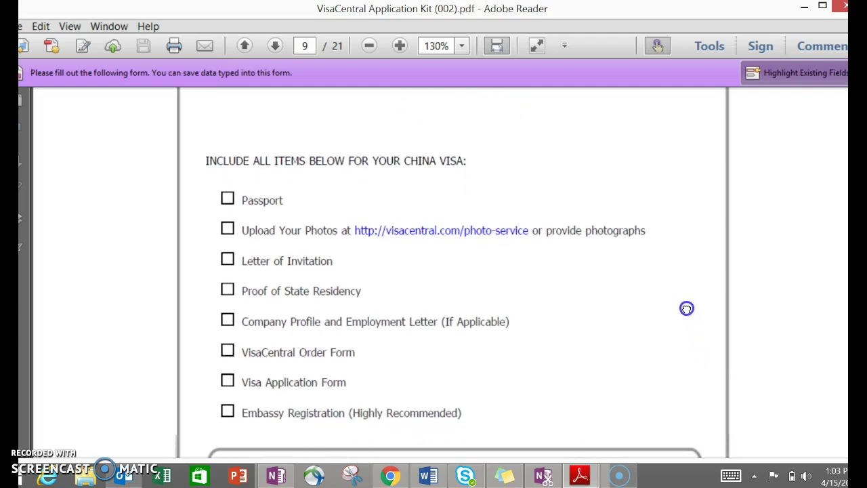
drag(676, 354, 662, 267)
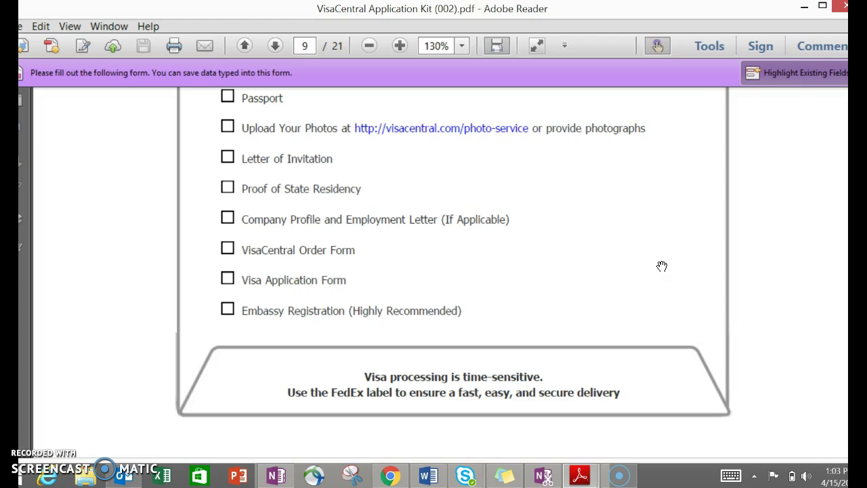
Step: Review the inbound shipping label on page 10 and the Document Preparation Service instructions and form on pages 11 and 12
click(276, 46)
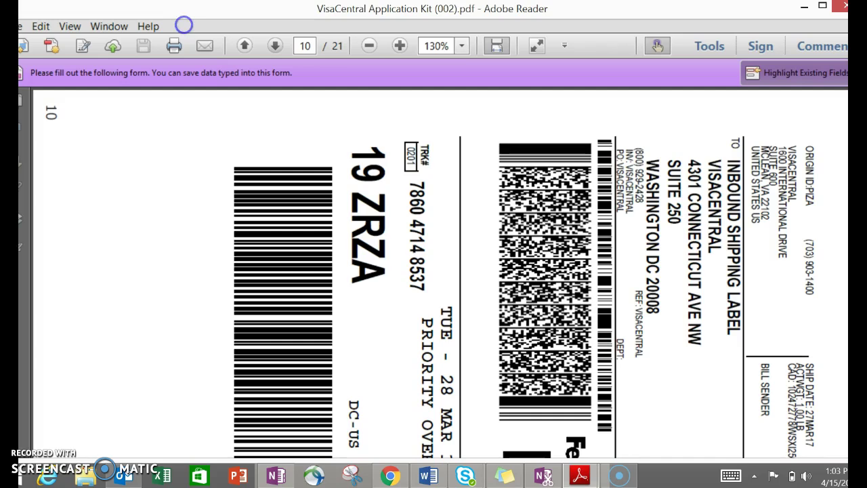
click(275, 45)
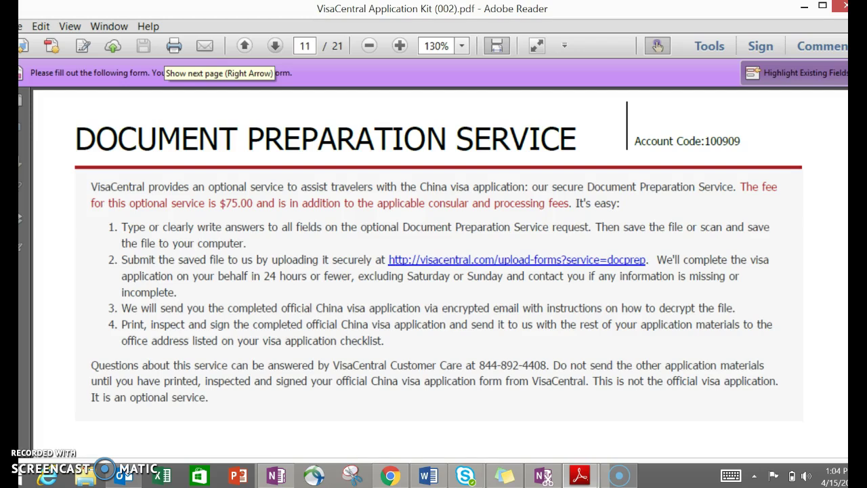
click(275, 45)
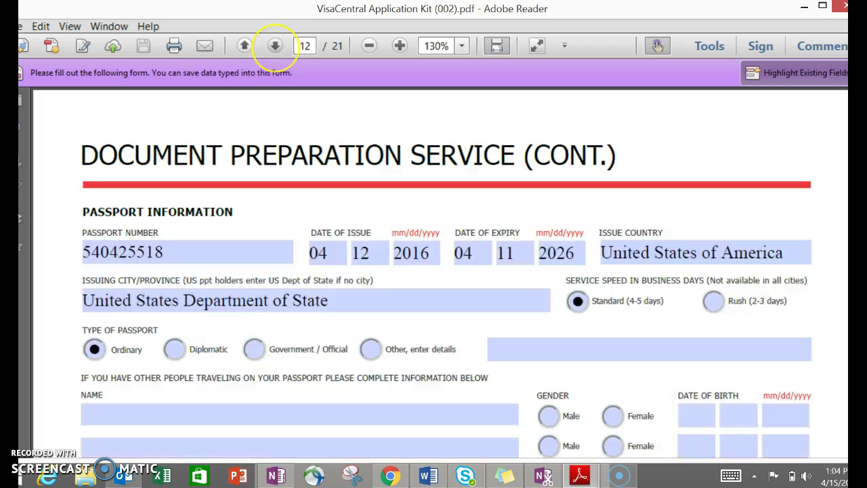
scroll(447, 271, down, 5)
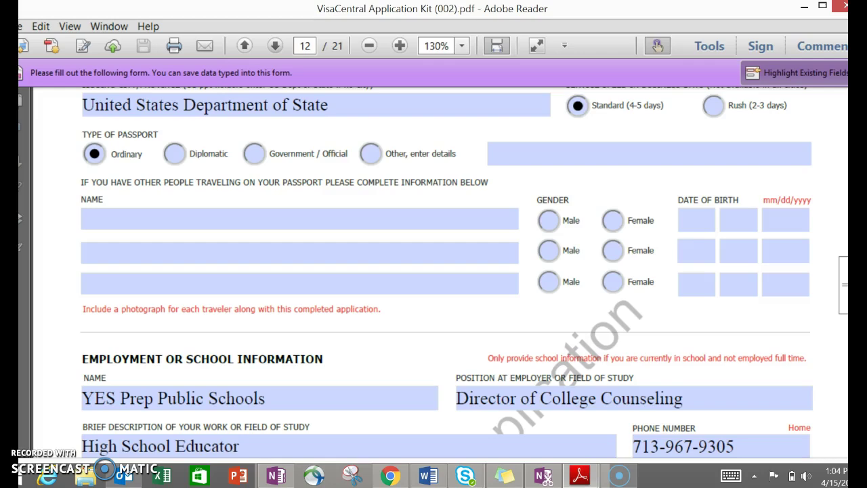
scroll(448, 271, down, 3)
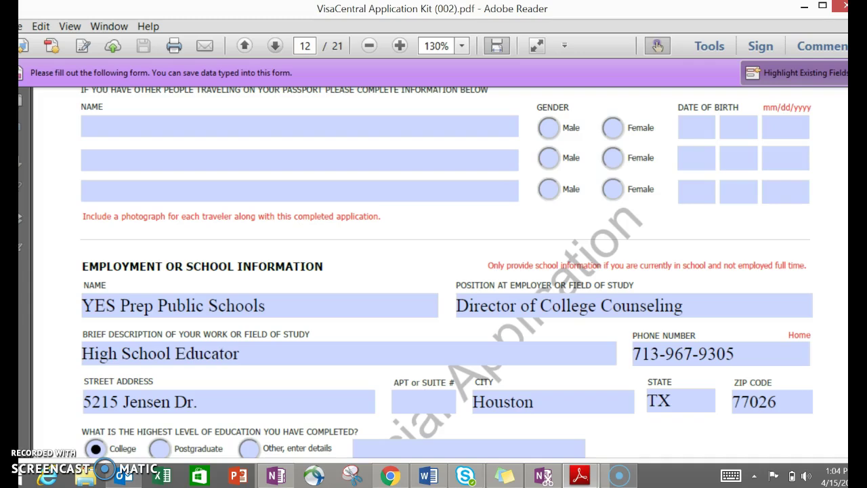
scroll(447, 271, up, 1)
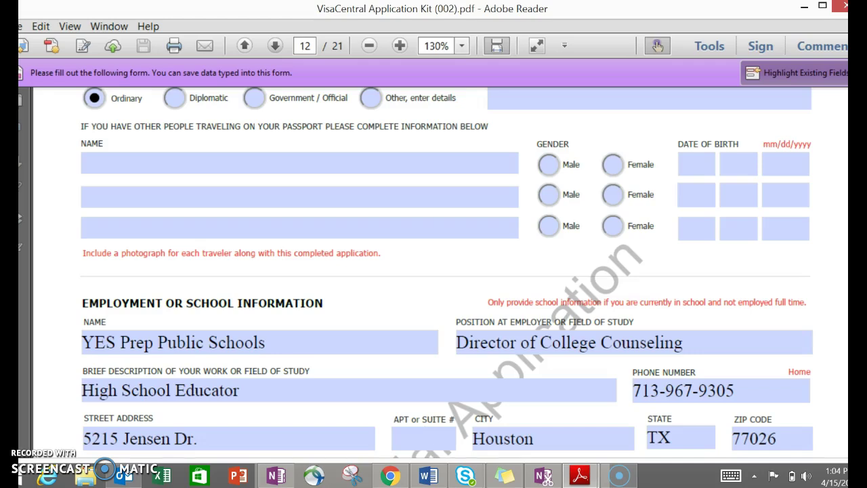
Step: Page through the travel plans and visa application form from page 13 on, up to the VisaCentral Tour Order Form on page 20
key(Page_Down)
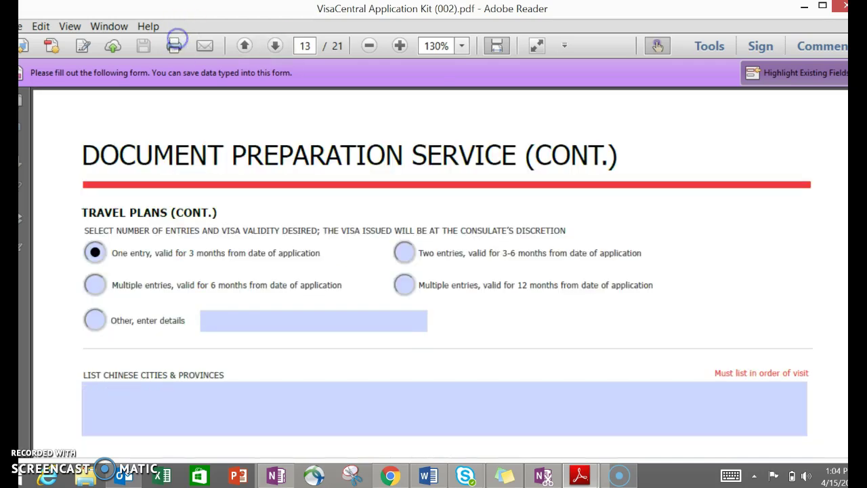
key(Page_Down)
key(Page_Down)
key(Page_Down)
key(Page_Down)
click(275, 45)
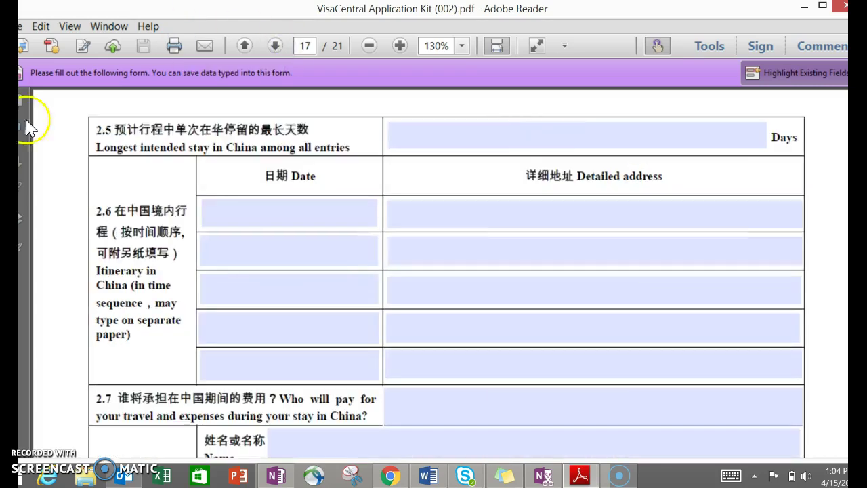
click(277, 46)
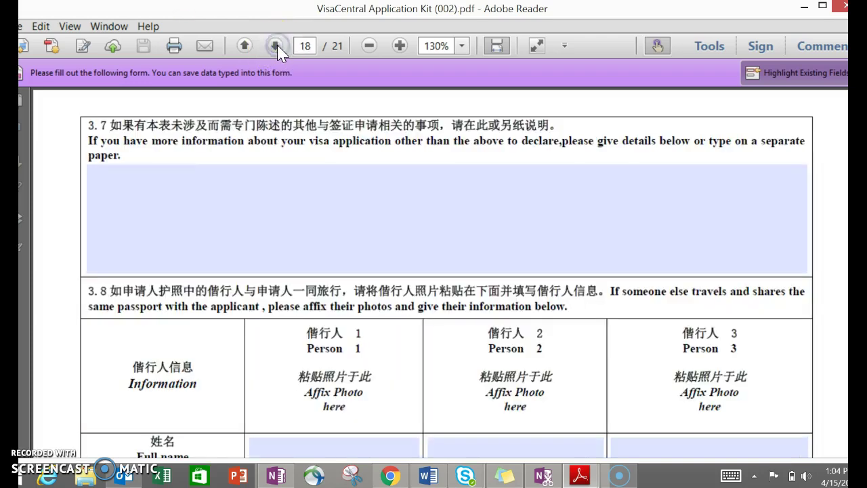
click(278, 46)
click(278, 46)
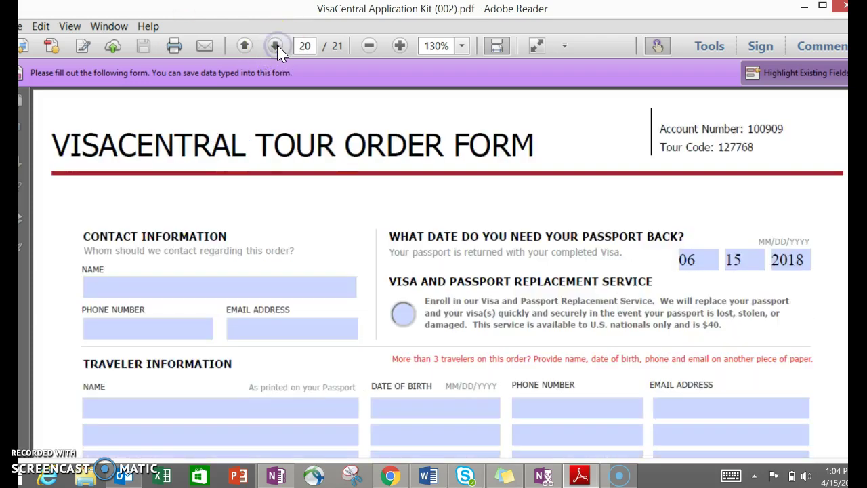
Step: Read the Processing Information on page 21, from processing times and China pricing to shipping, terms and the contact footer
click(277, 46)
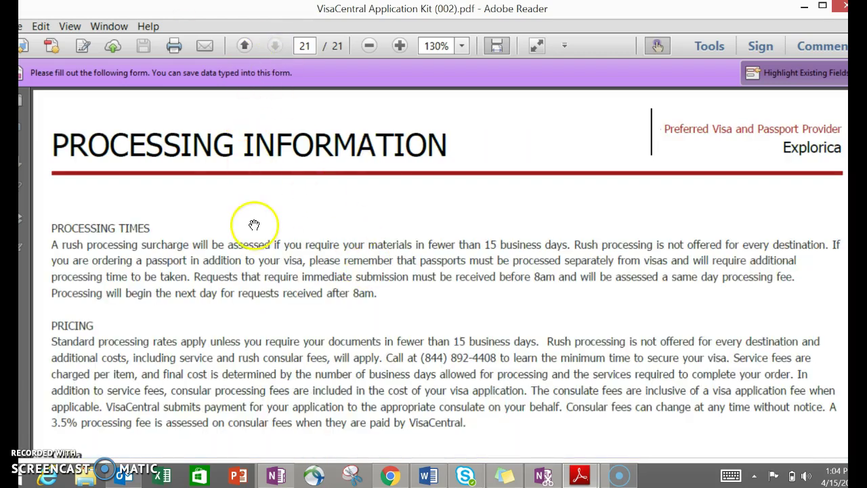
scroll(272, 169, down, 3)
drag(272, 168, 272, 167)
drag(407, 387, 415, 282)
drag(418, 380, 404, 259)
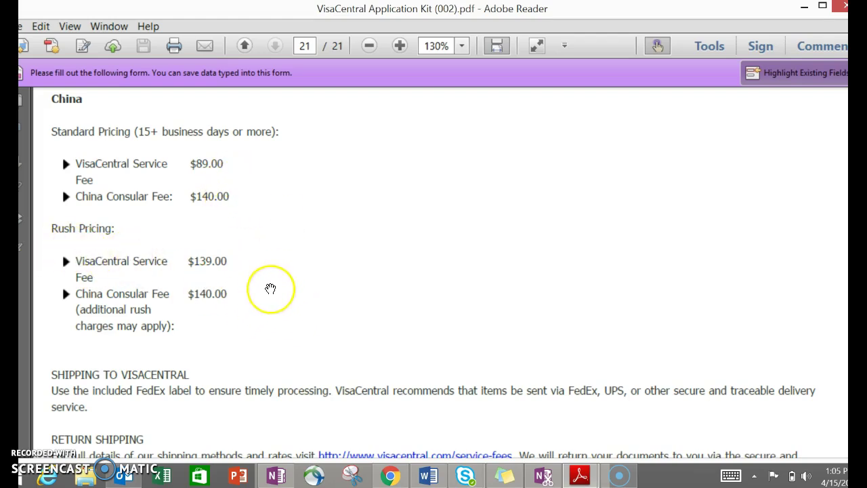
click(333, 280)
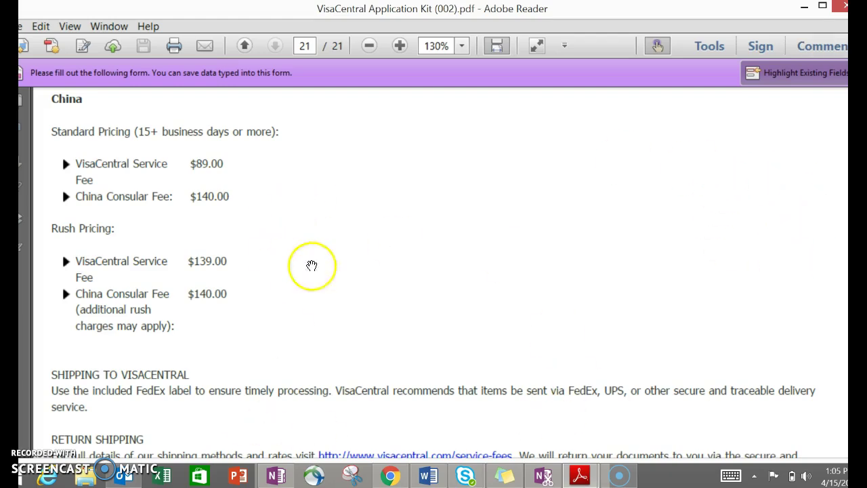
scroll(480, 246, down, 1)
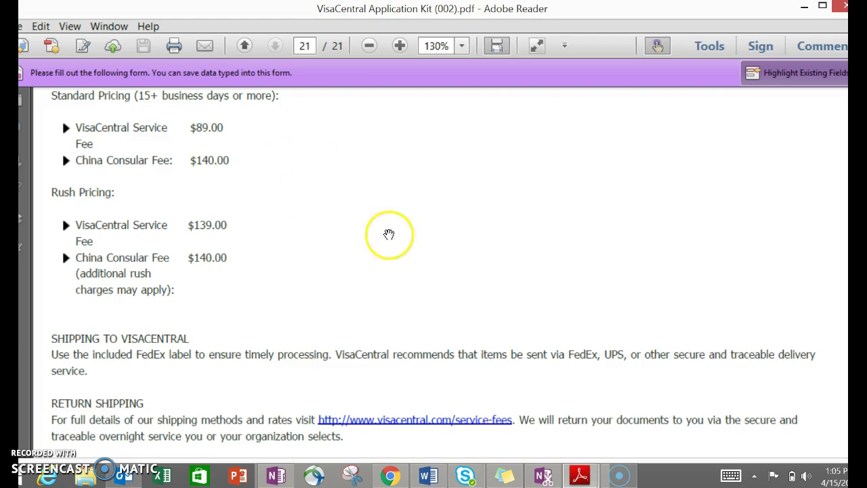
scroll(629, 210, down, 3)
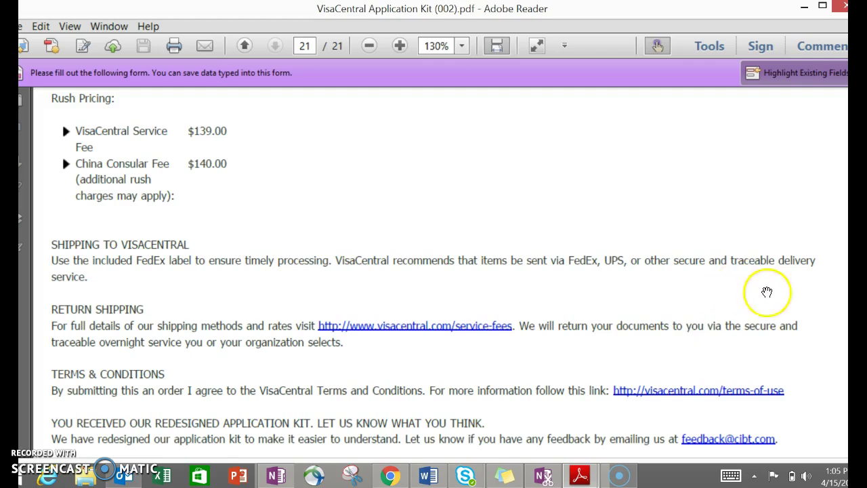
scroll(719, 178, down, 4)
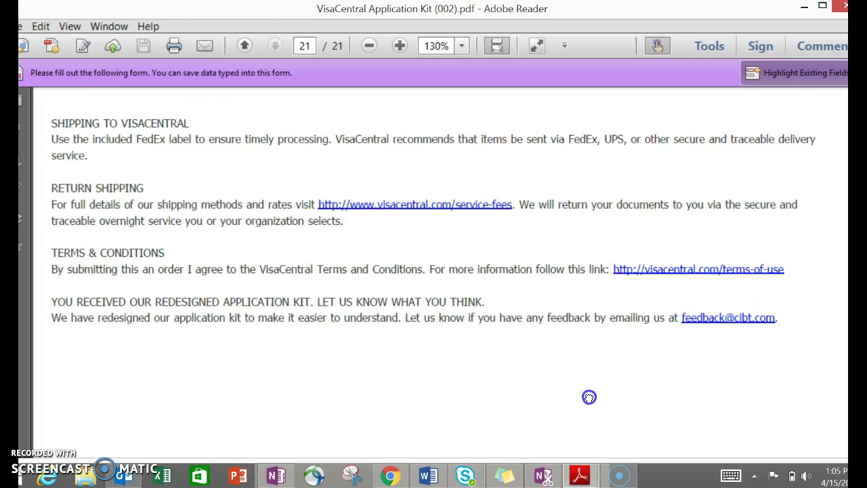
scroll(589, 397, down, 3)
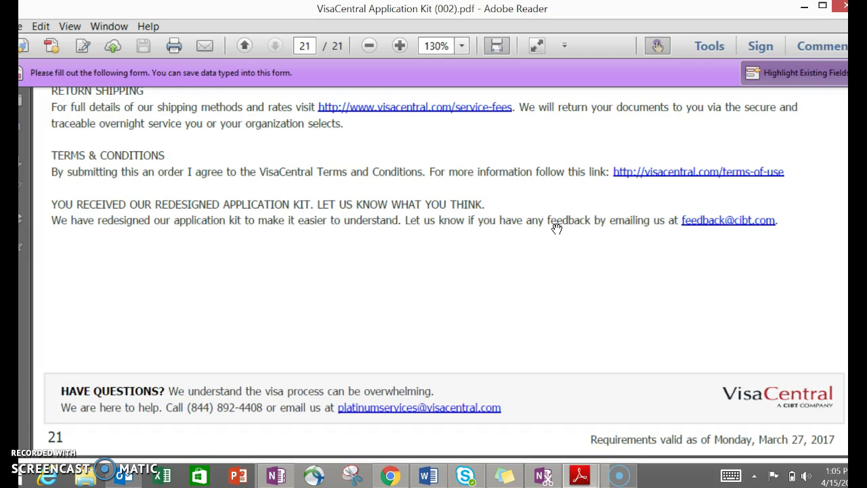
Step: Go back up page 21 to review the China standard and rush pricing, including the VisaCentral service and consular fees
drag(562, 183, 573, 253)
drag(593, 167, 608, 248)
drag(593, 197, 600, 306)
drag(601, 215, 601, 347)
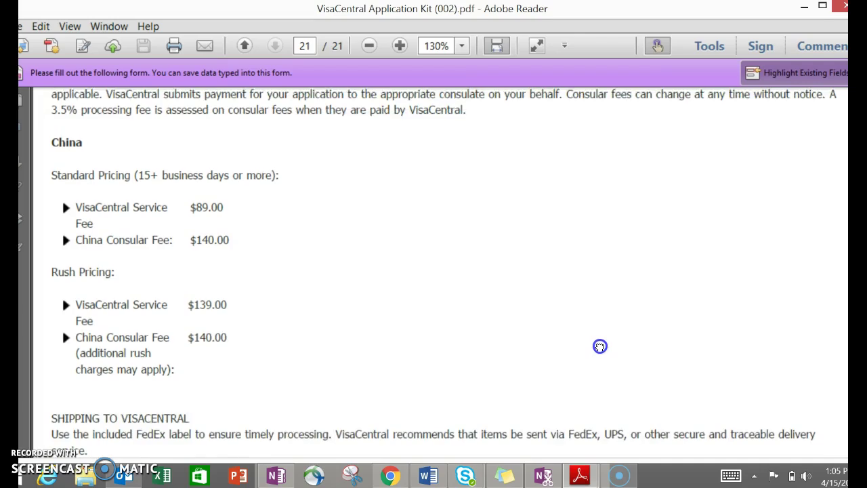
Step: Return to page 1 and review the kit overview, from the visa type table through the three getting-started steps to the Concierge Service
click(307, 47)
click(306, 46)
text(1)
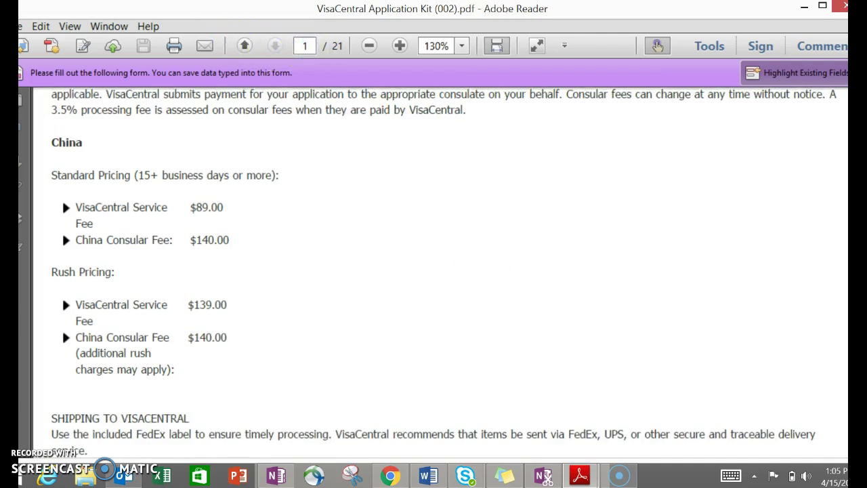
key(Return)
scroll(607, 140, down, 10)
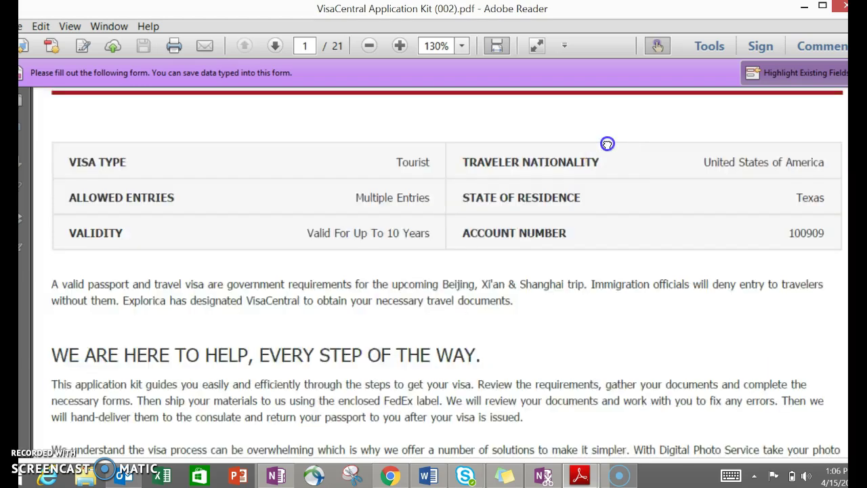
scroll(577, 217, up, 2)
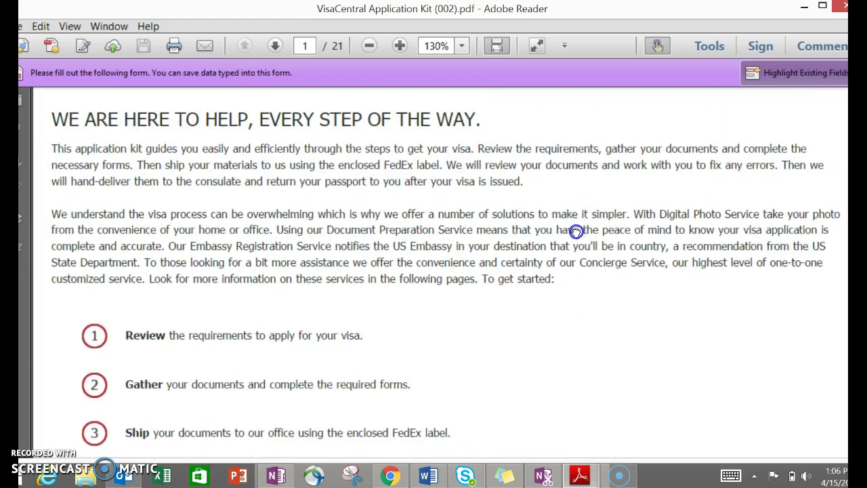
scroll(587, 162, down, 4)
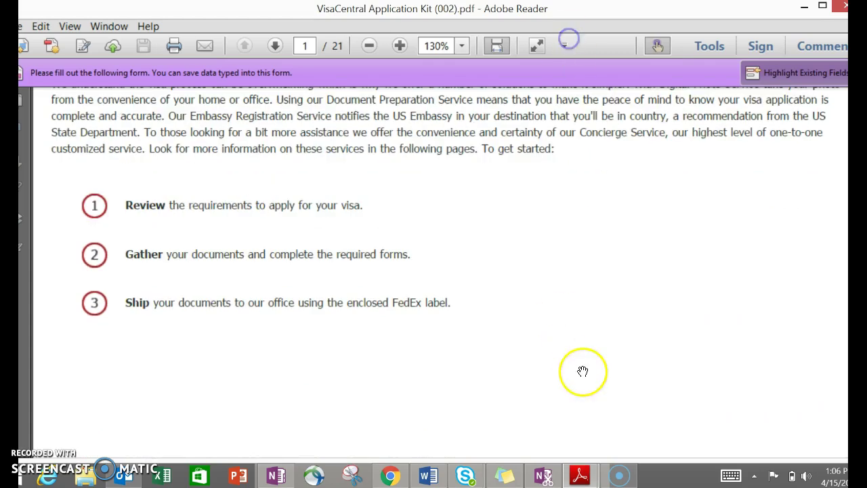
scroll(573, 230, down, 4)
scroll(580, 136, down, 5)
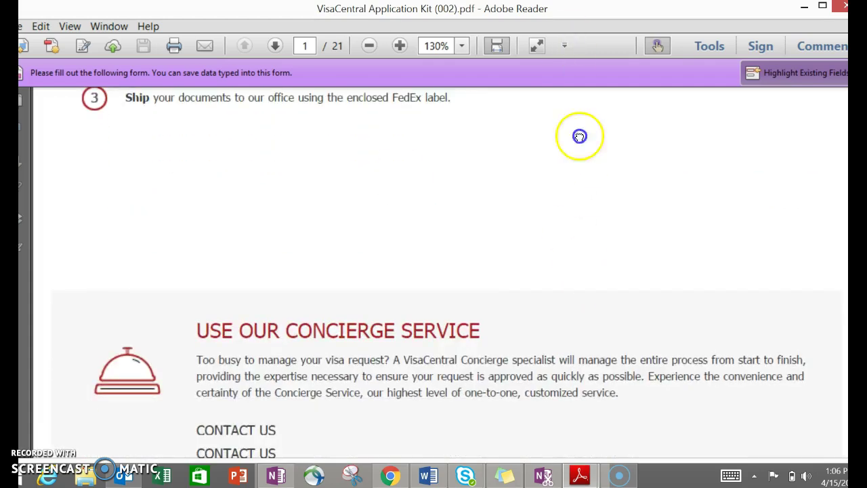
scroll(570, 187, down, 4)
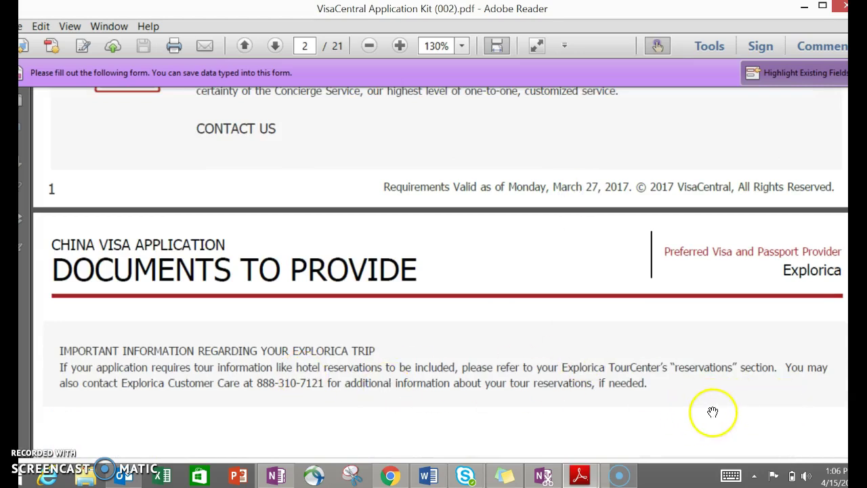
Step: Review the Documents to Provide section again from page 2, covering passport and photograph requirements up to the letter of invitation on page 4
drag(333, 432, 339, 280)
scroll(339, 280, down, 3)
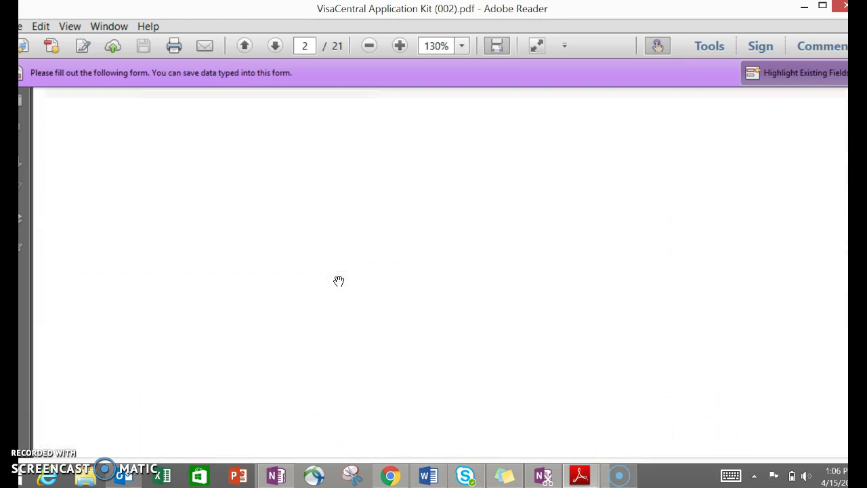
scroll(339, 280, down, 3)
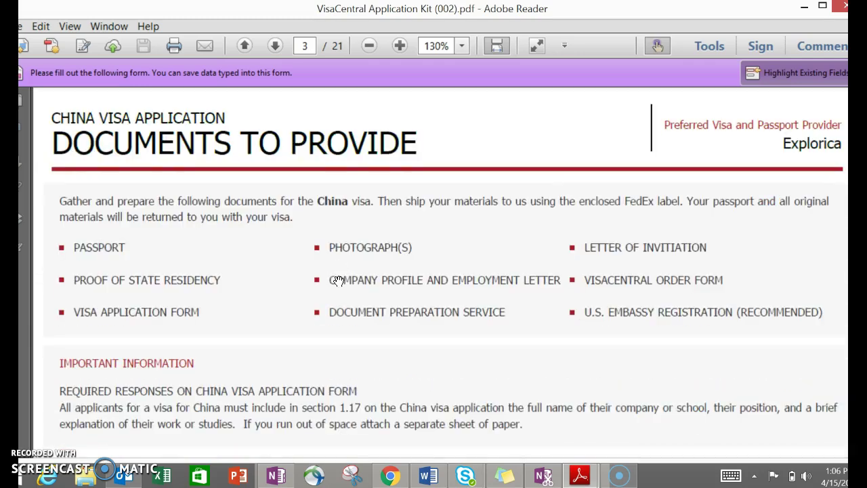
scroll(338, 280, down, 5)
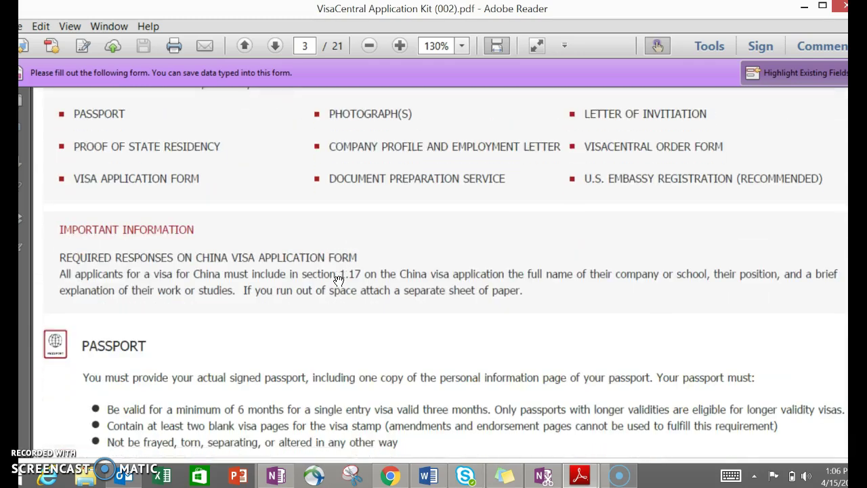
scroll(339, 281, down, 8)
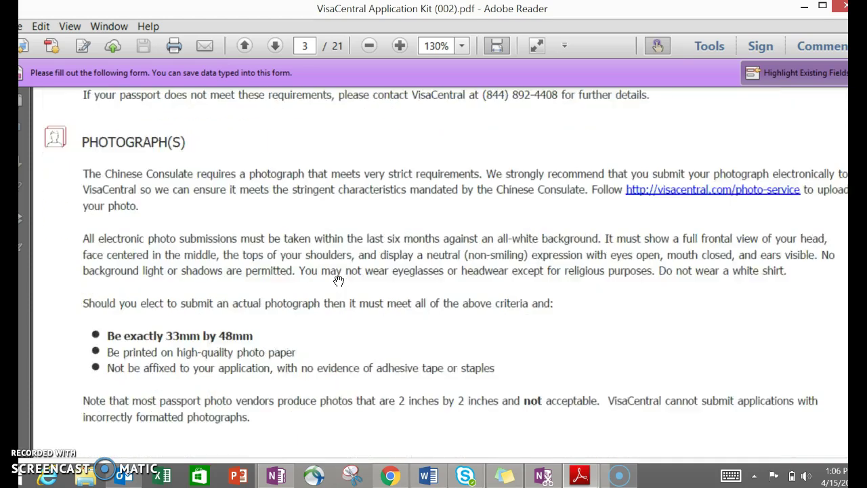
scroll(338, 280, up, 1)
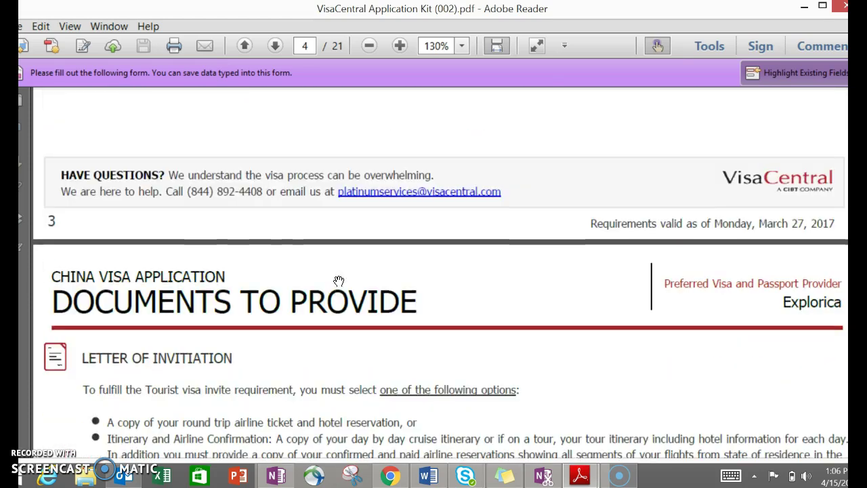